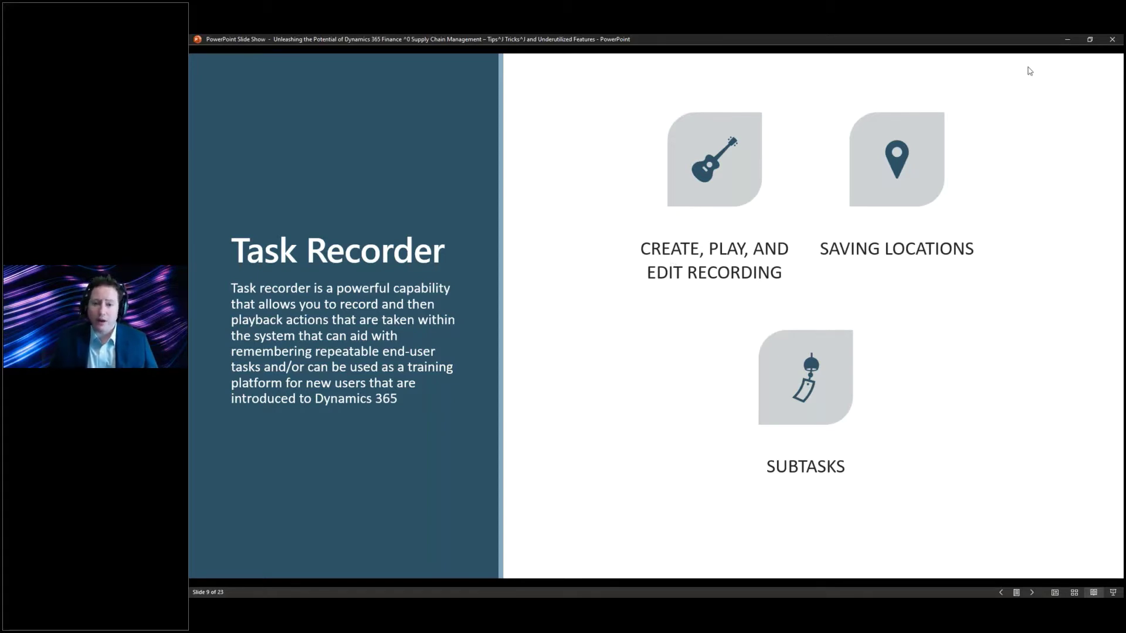
- Hide the slideshow and start a Task Recorder recording 'Create Customer', described 'Fancy creation of a customer'
click(1068, 40)
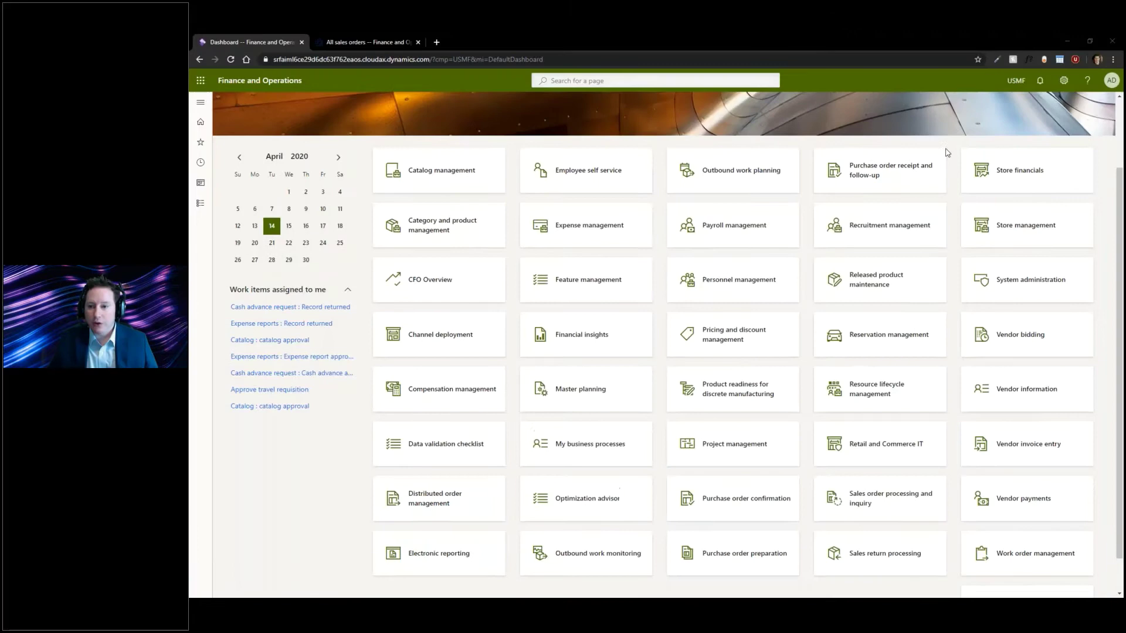
click(1064, 81)
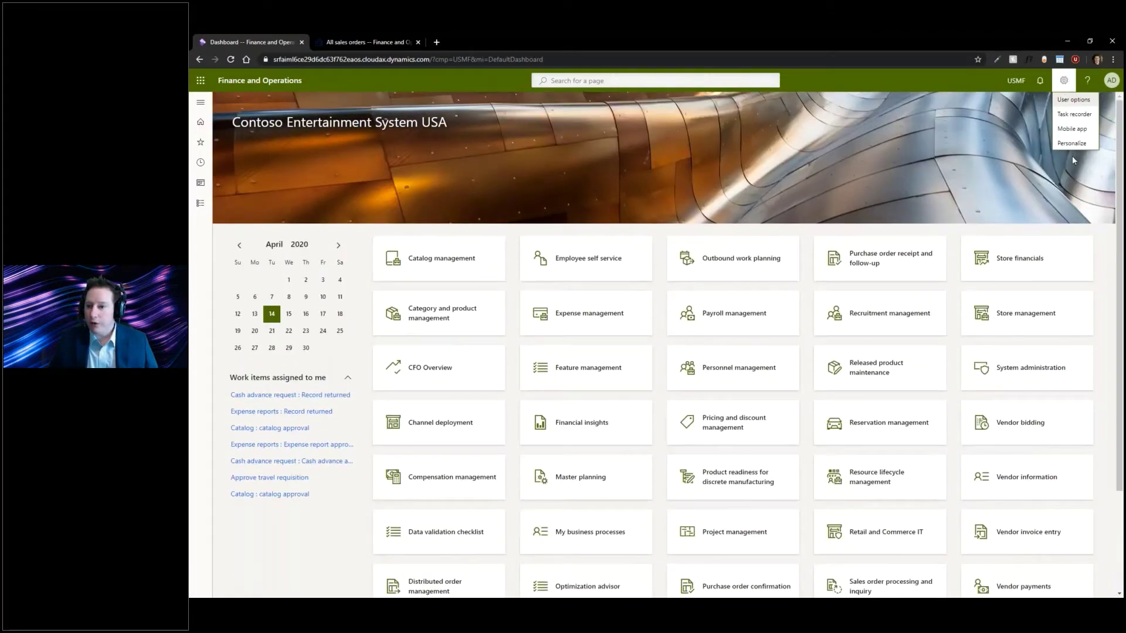
click(1074, 115)
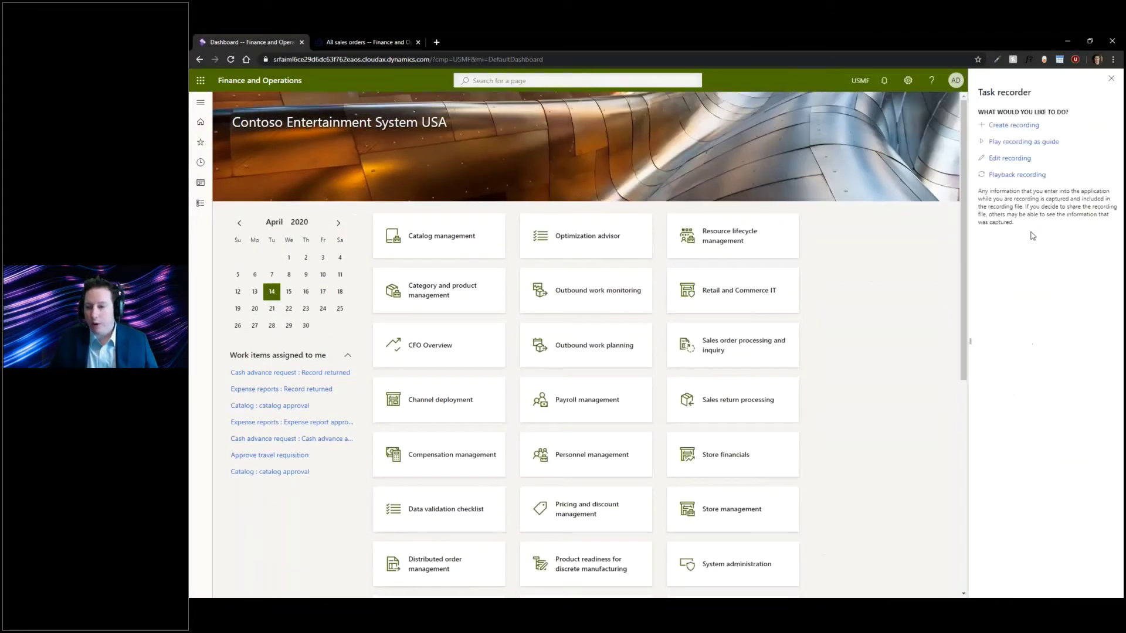
click(1010, 125)
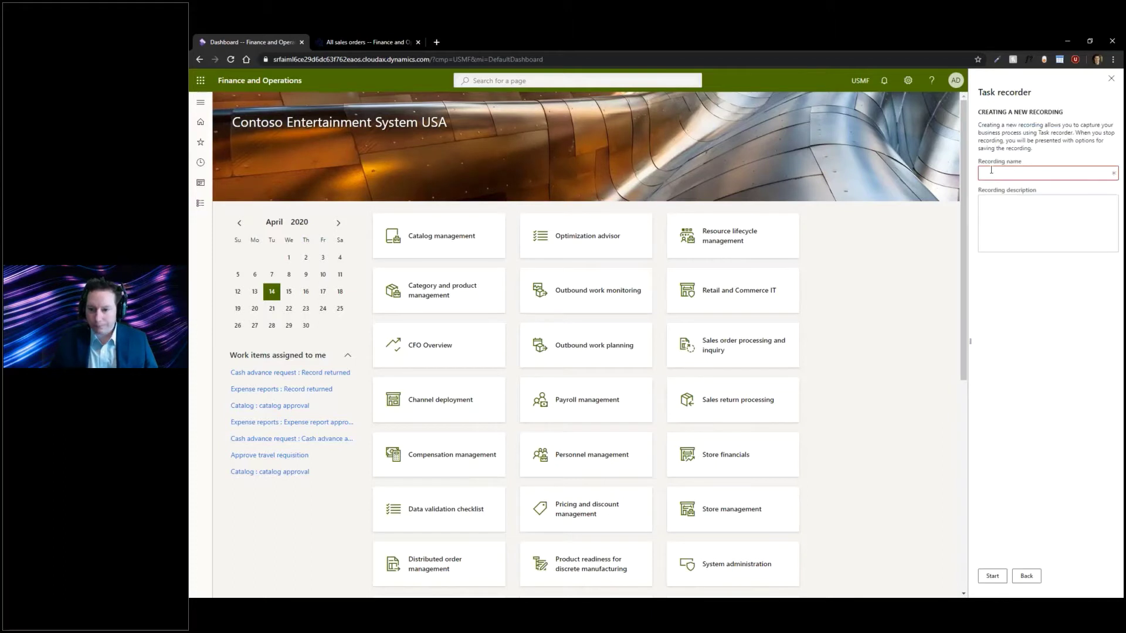
text(Create Customer)
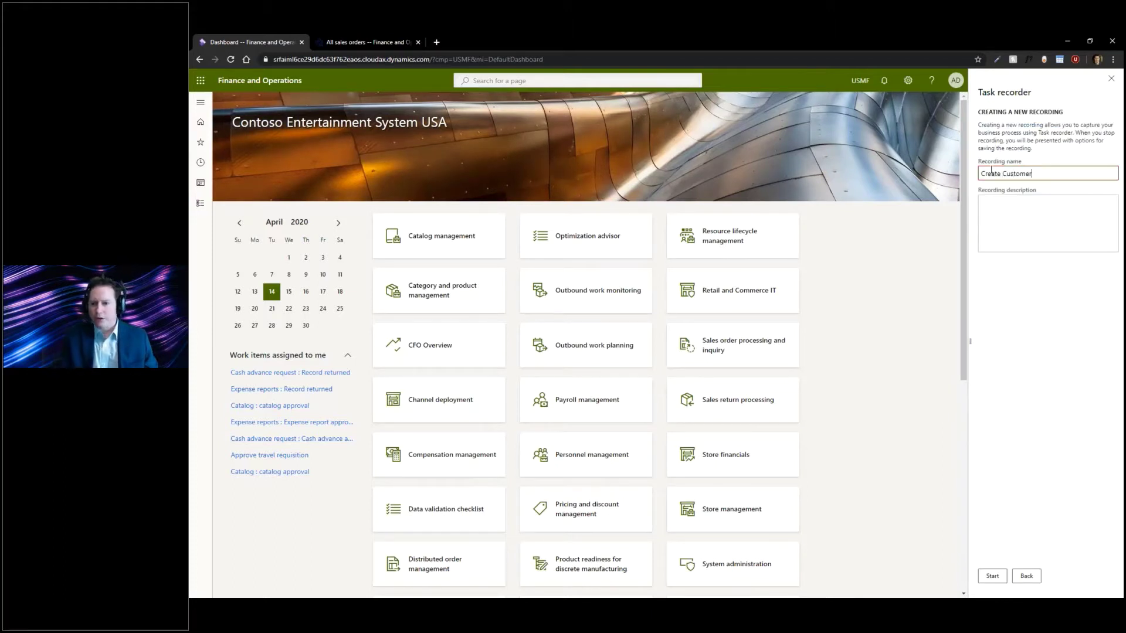
click(983, 203)
text(Fa)
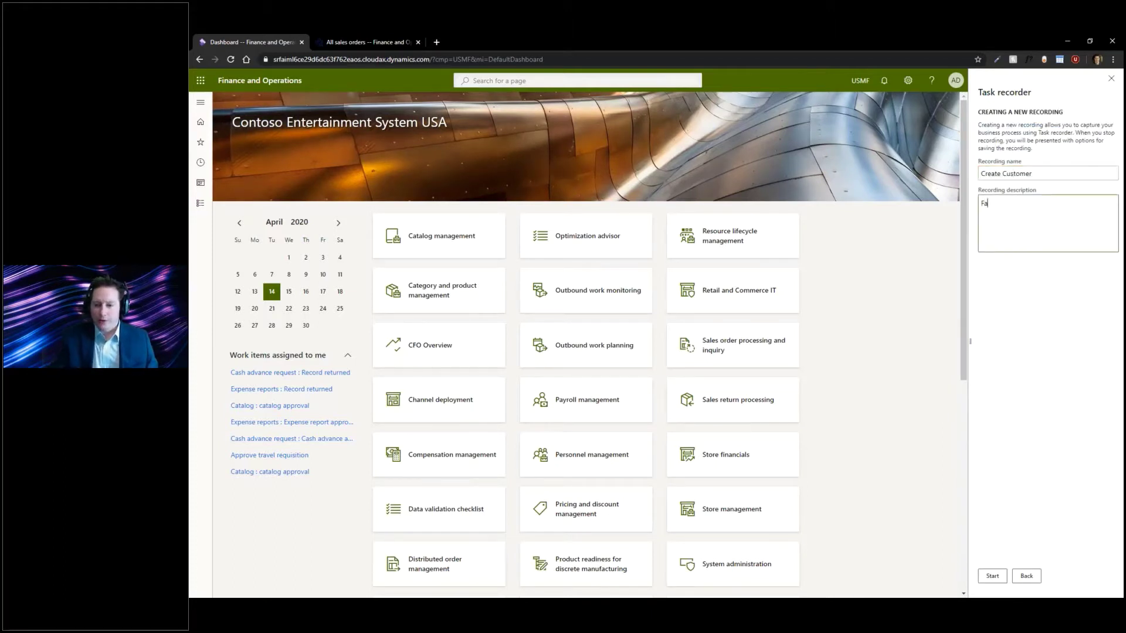
text(ncy creation of a cu)
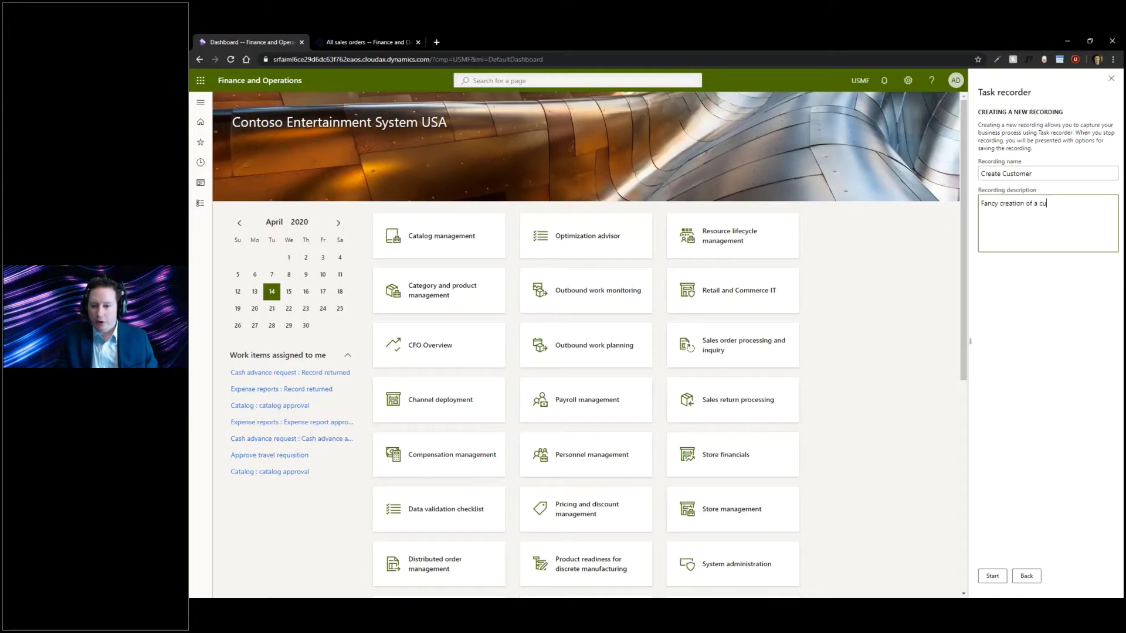
text(stomer)
click(993, 576)
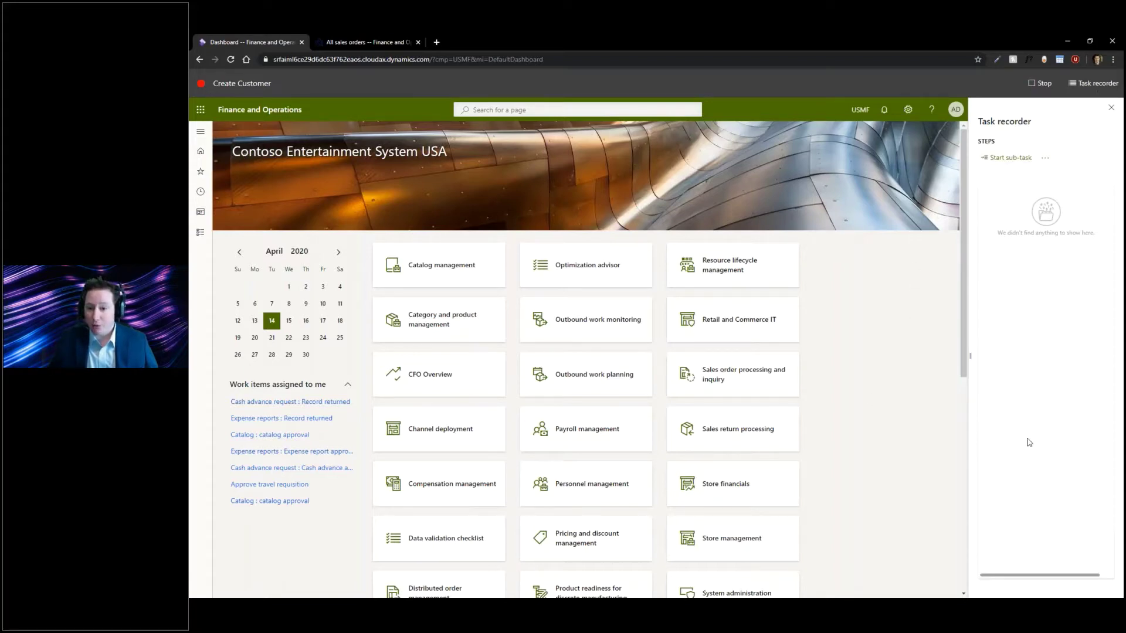
- Go to the All customers list via the Sales order processing and inquiry workspace
scroll(897, 433, down, 1)
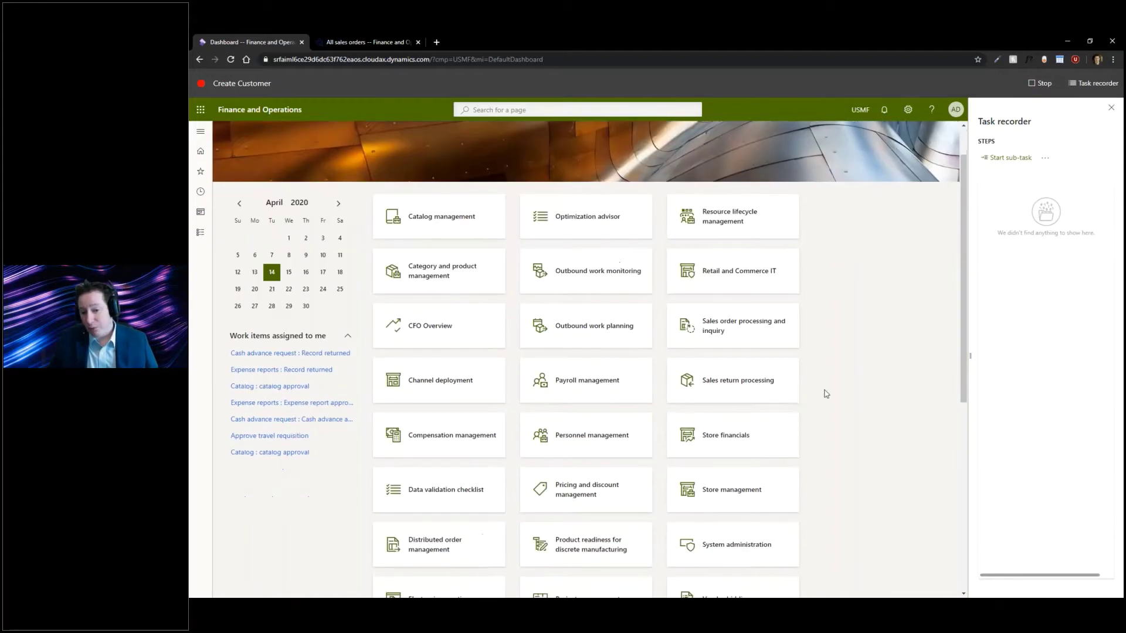
click(746, 339)
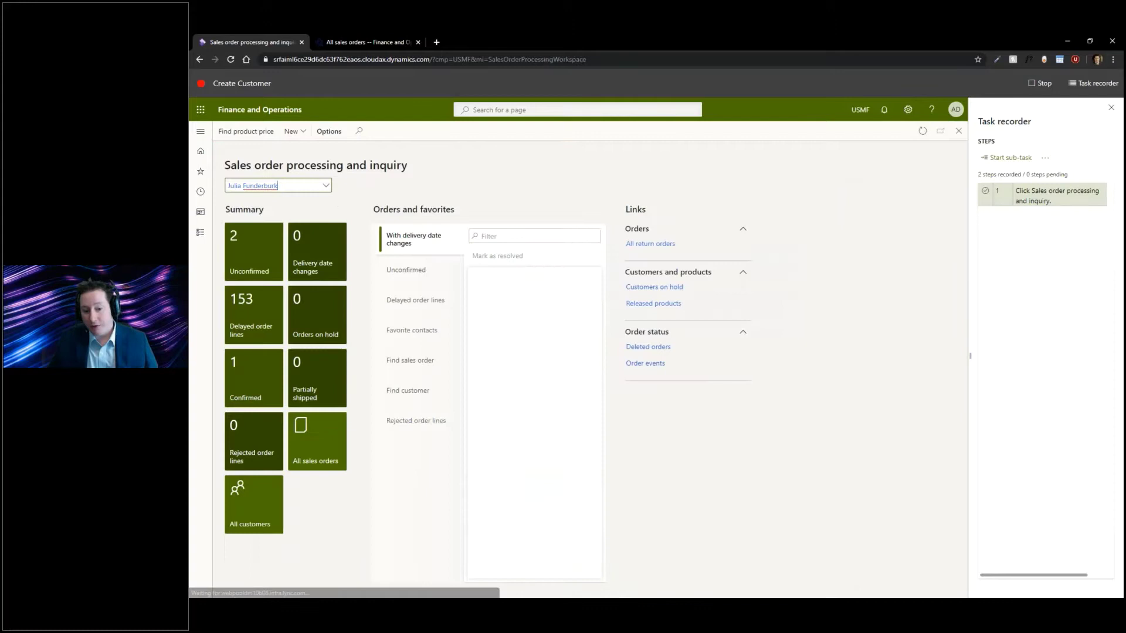
click(254, 504)
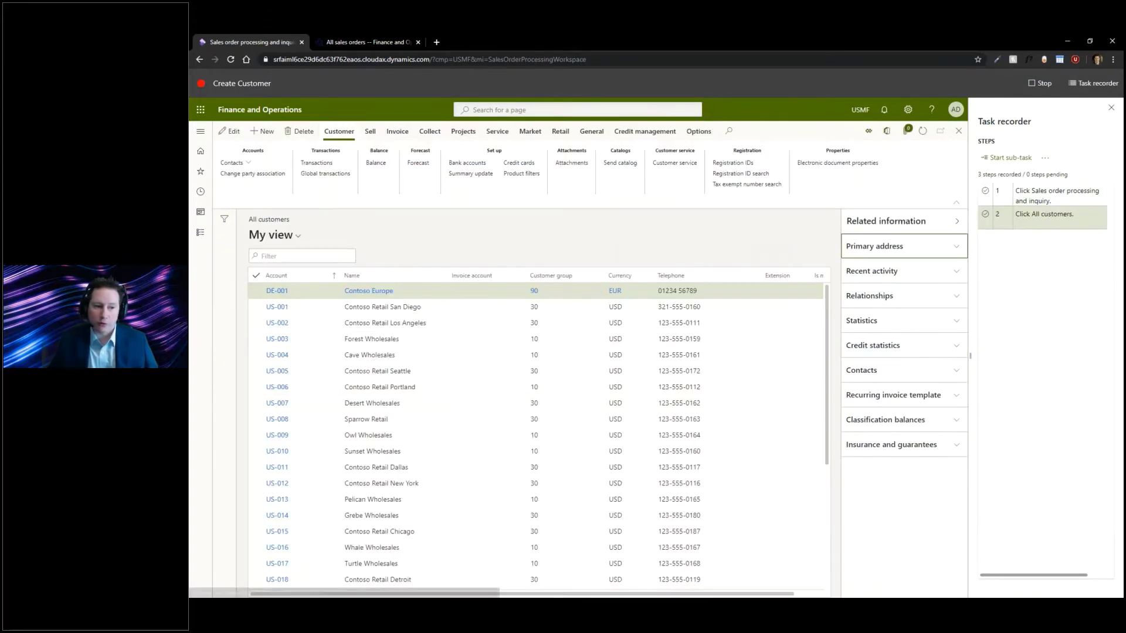
- Create a customer with account US-abc34, the customer's name, and customer group 10 (Wholesales customers)
click(263, 131)
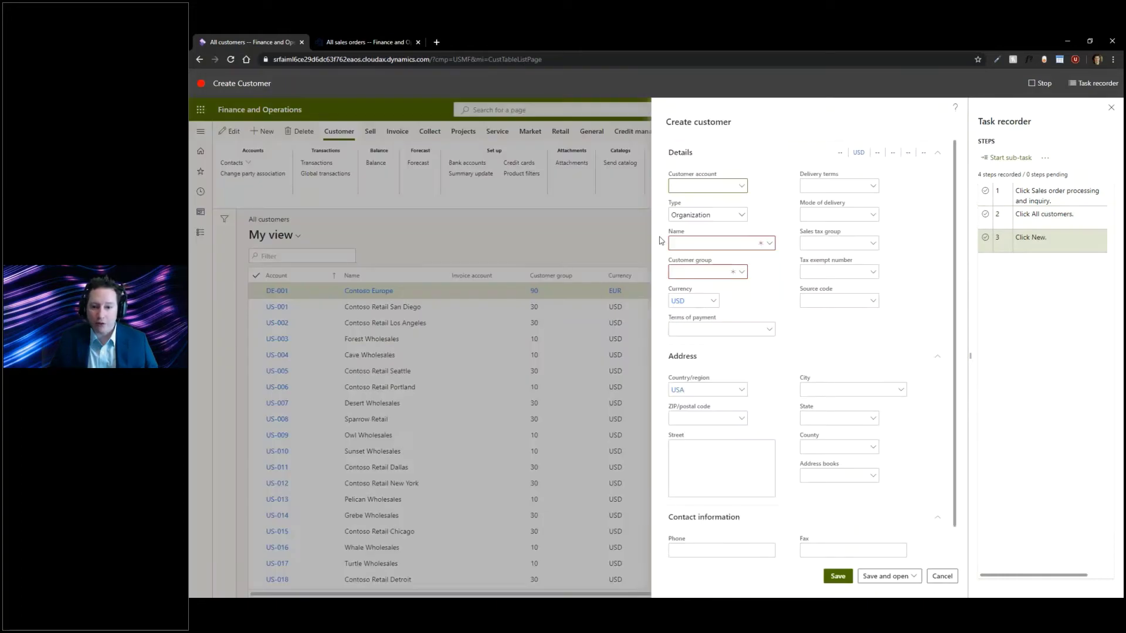
text(US)
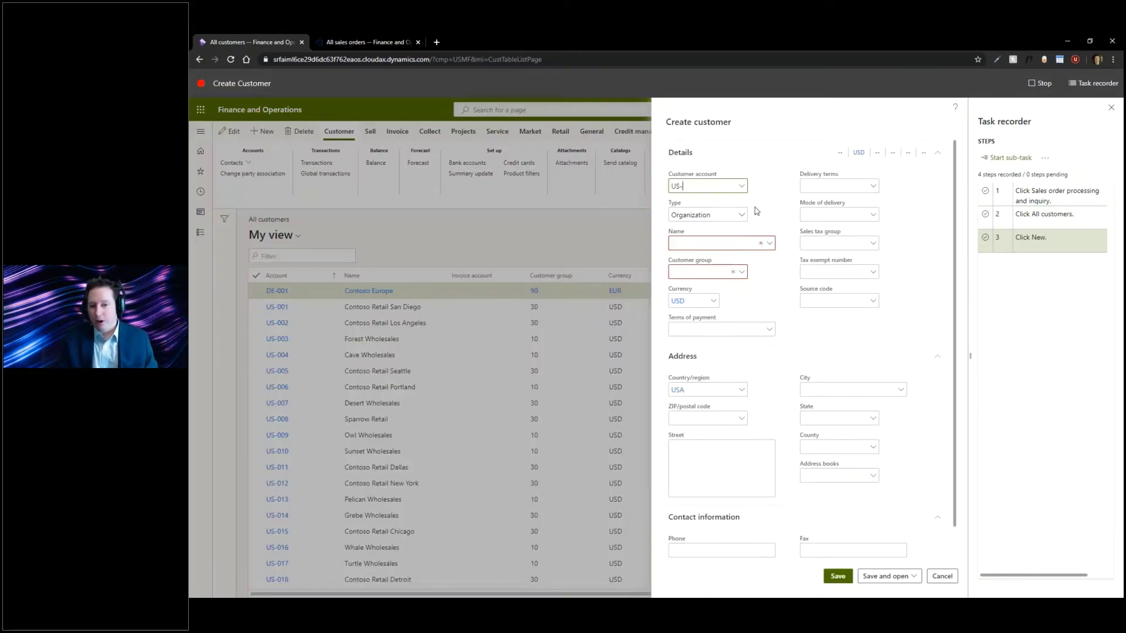
text(-abc3435)
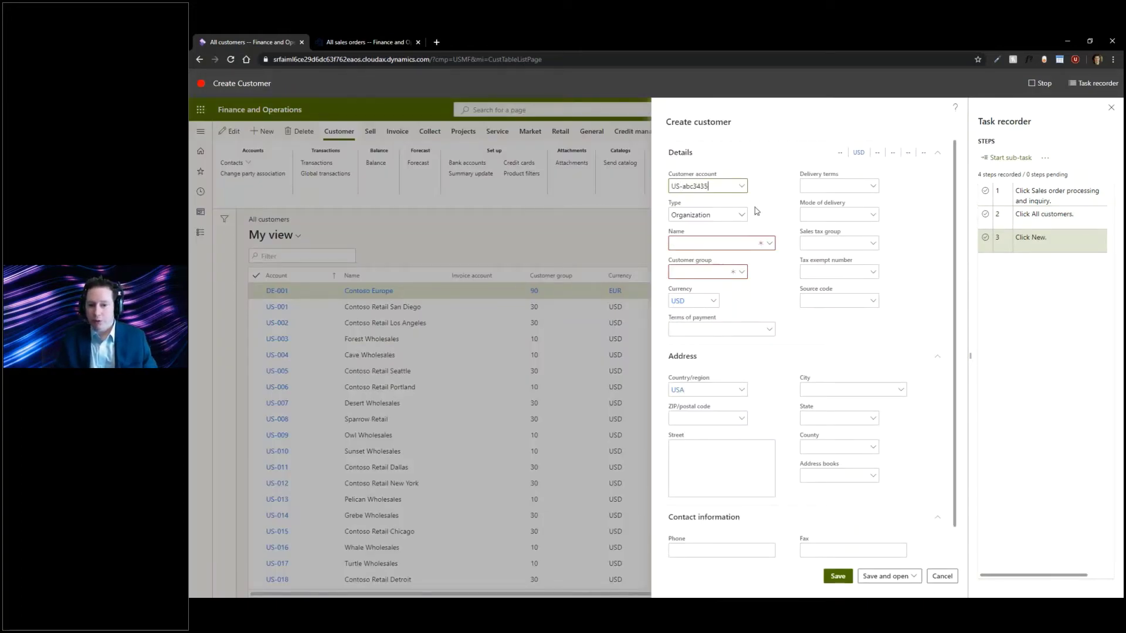
key(Tab)
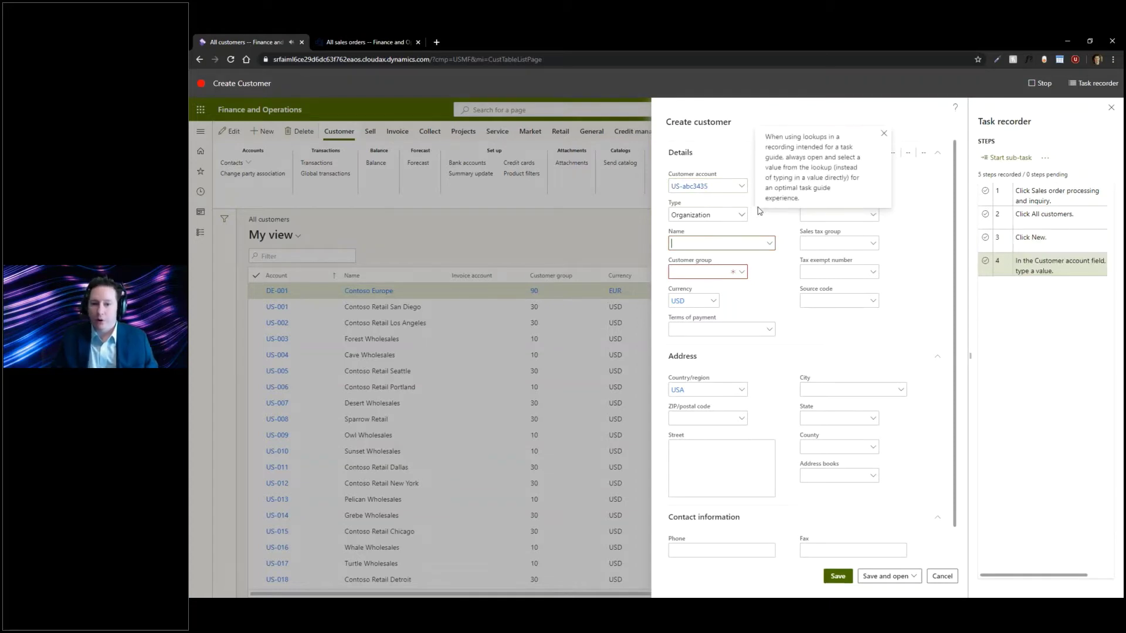
click(883, 133)
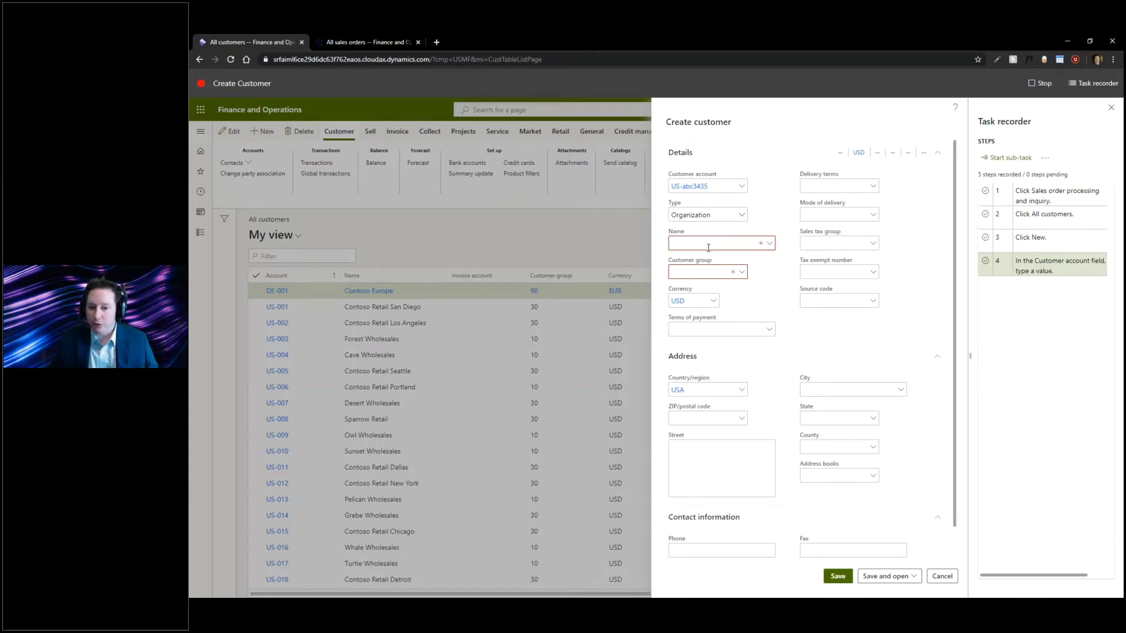
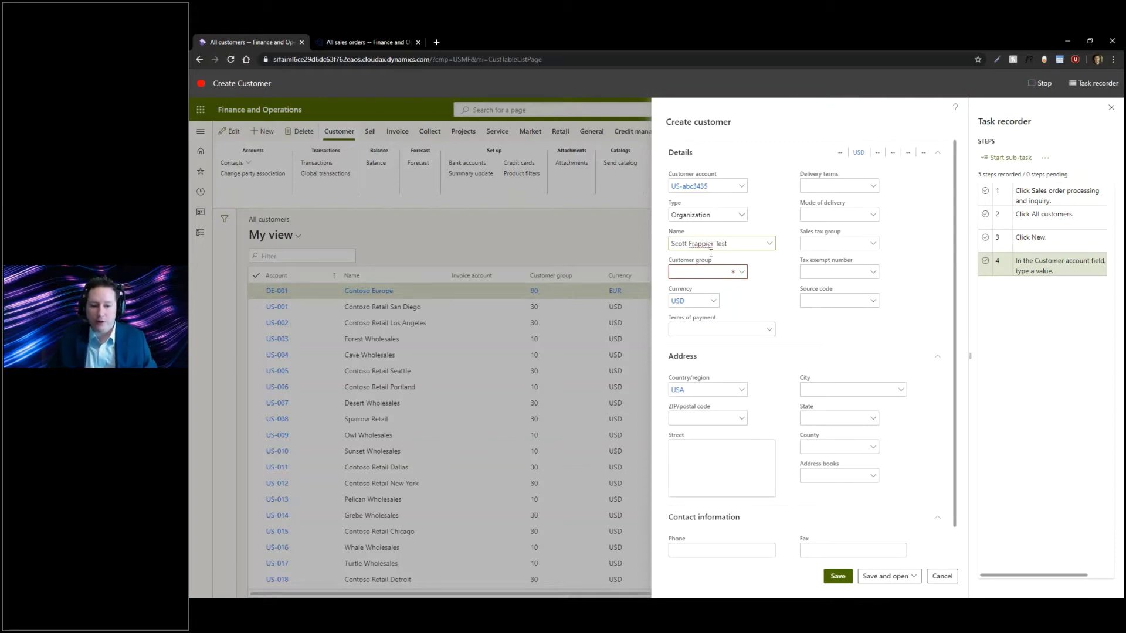
key(Tab)
click(742, 275)
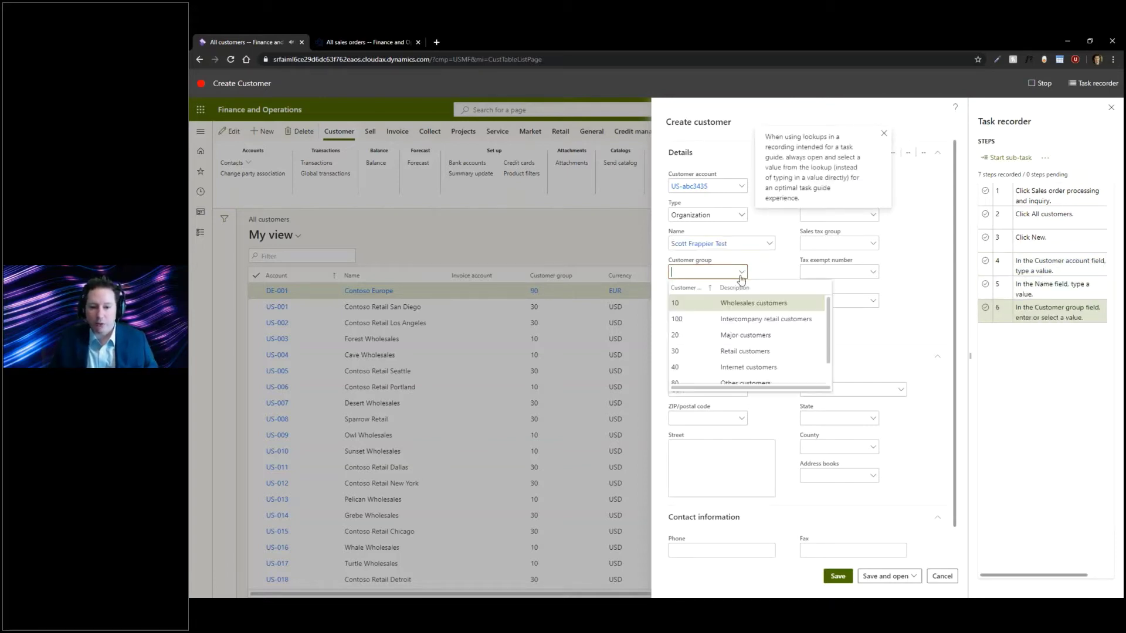
click(721, 308)
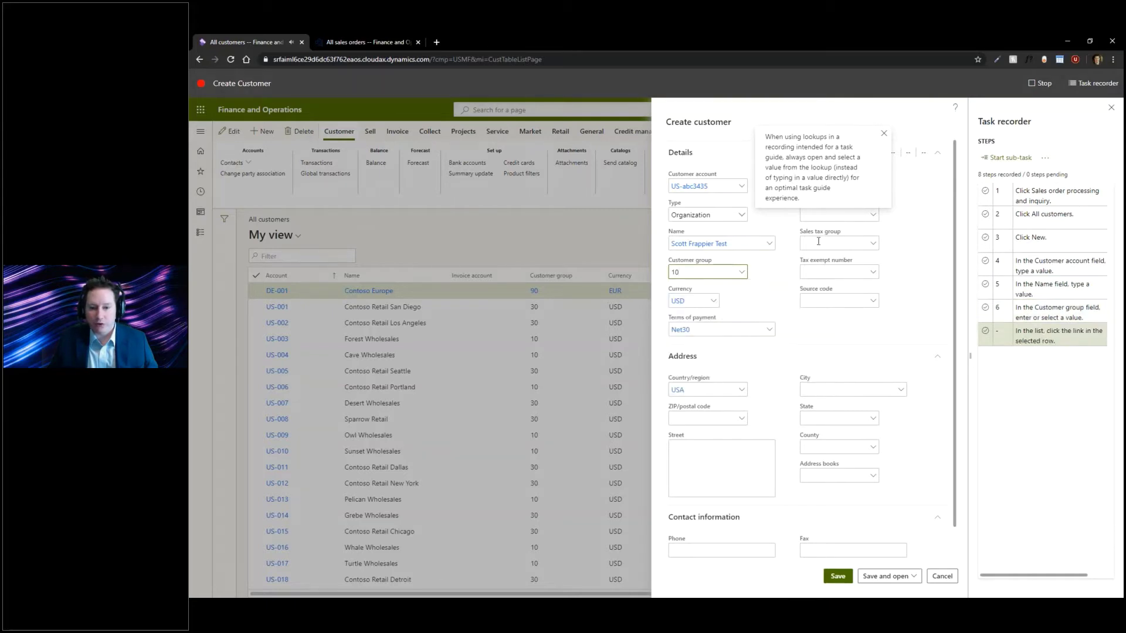
- Enter the customer's ZIP code and street address so city, state and county fill in, then save
click(723, 418)
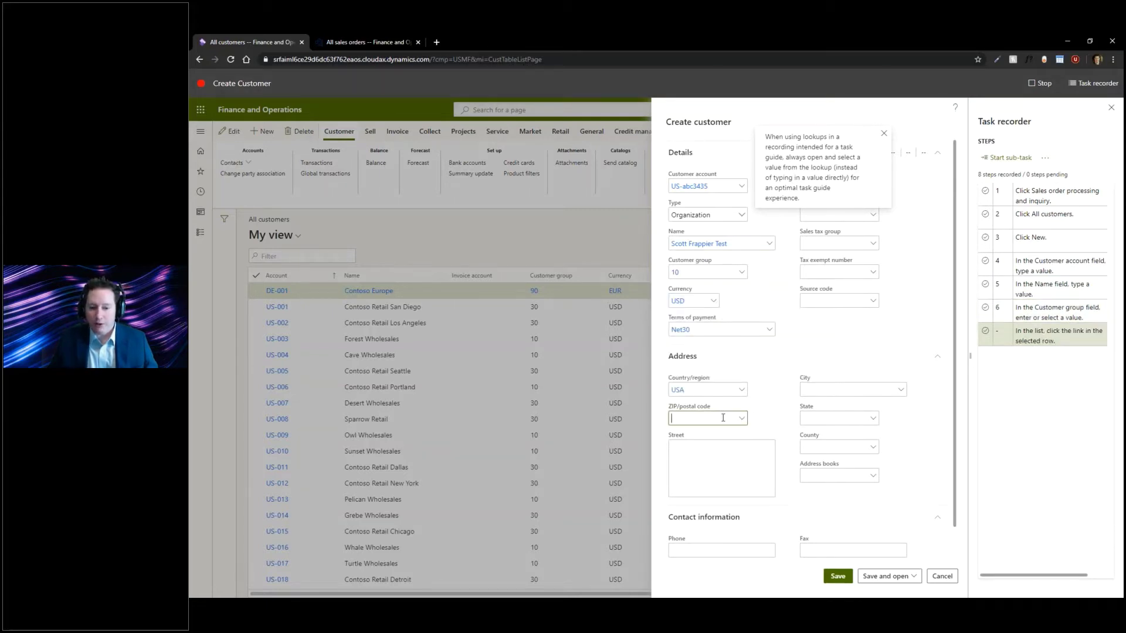
text(55110)
key(Tab)
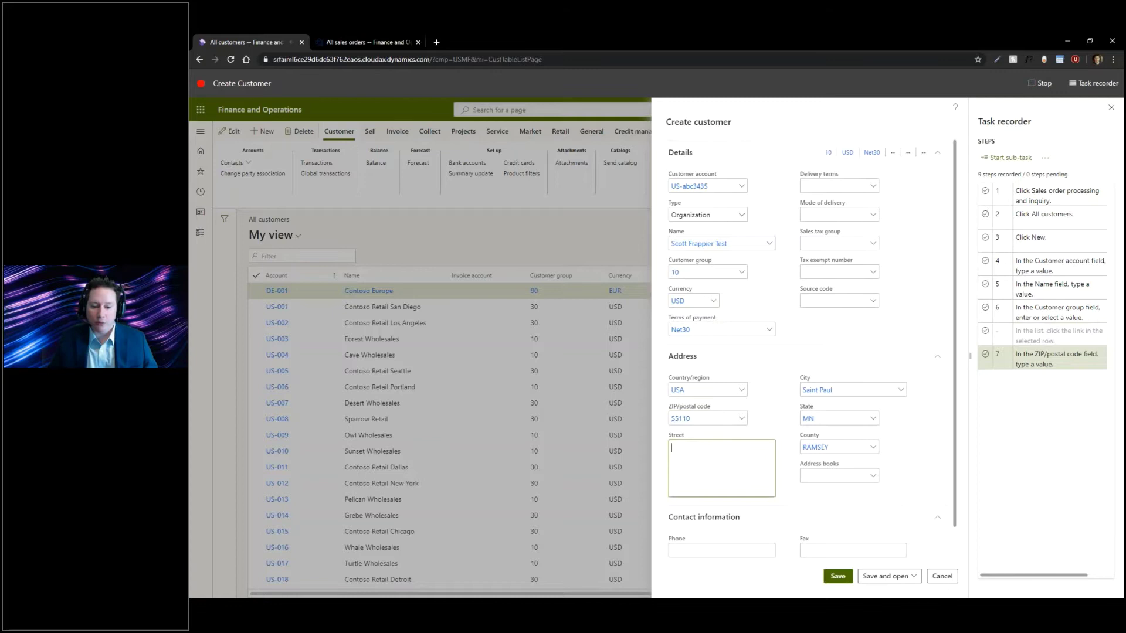
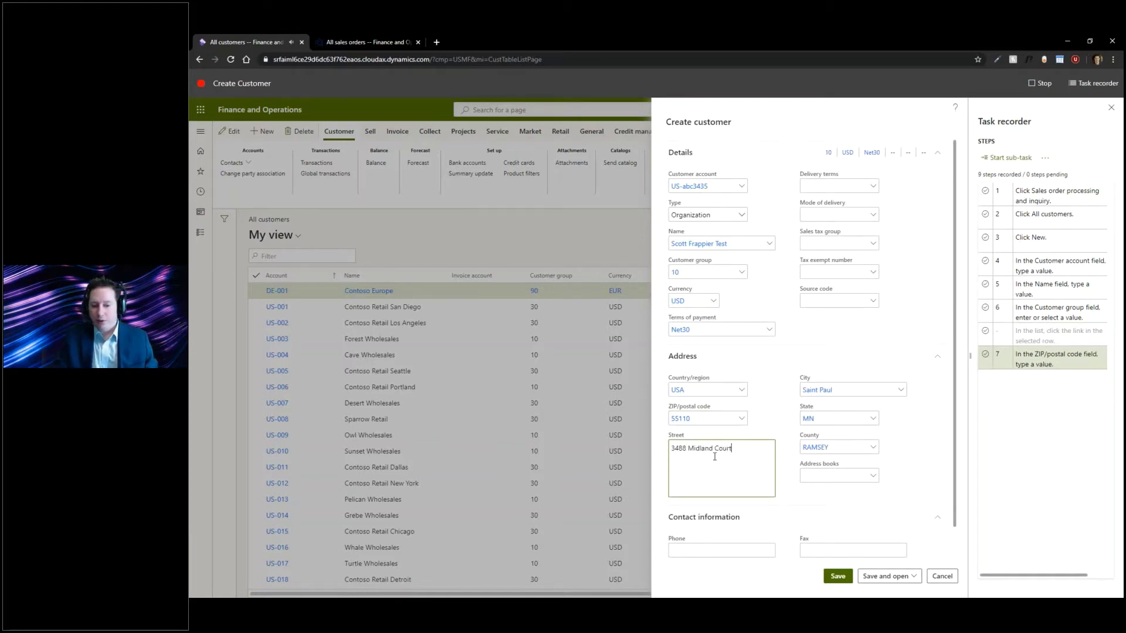
key(Tab)
click(836, 579)
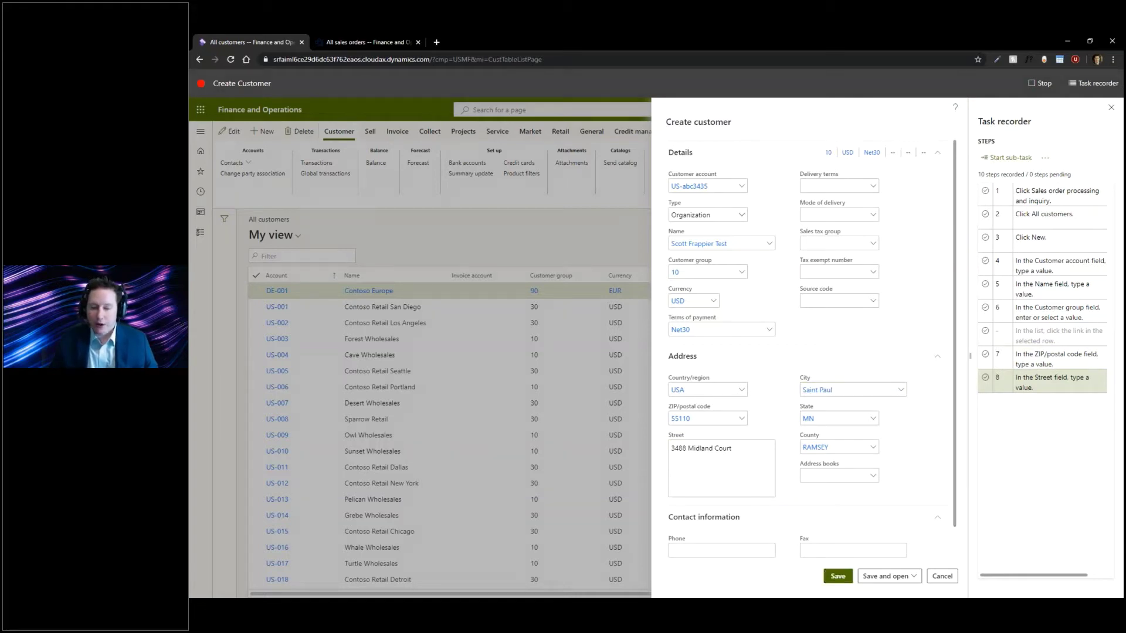
- Delete the saved test customer from the Retail tab and confirm the deletion
click(563, 130)
click(303, 131)
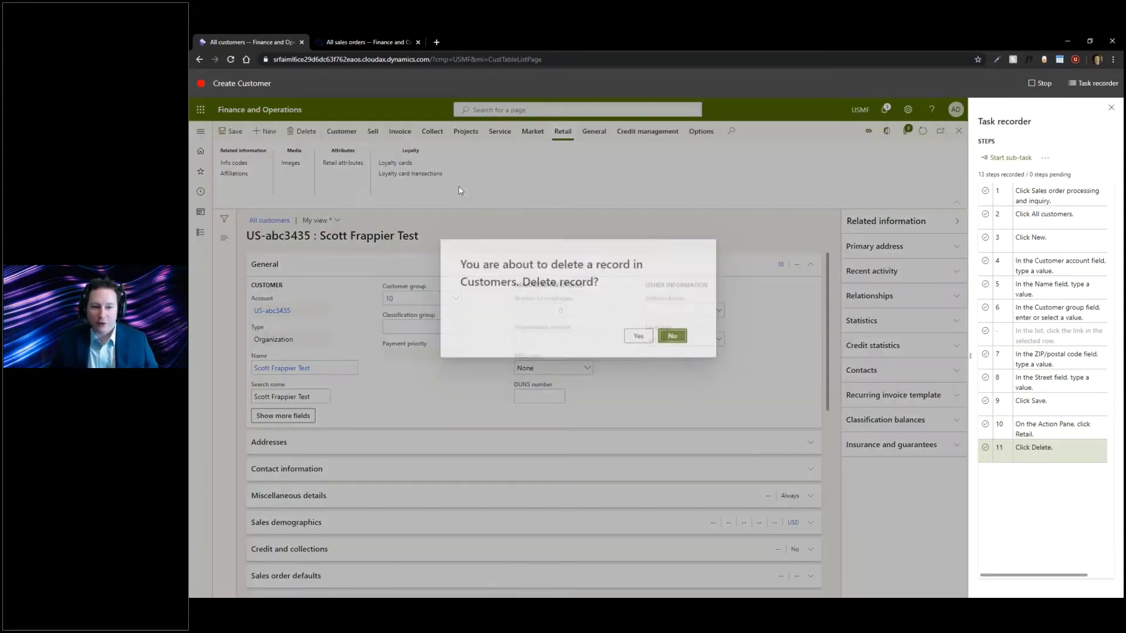
click(640, 335)
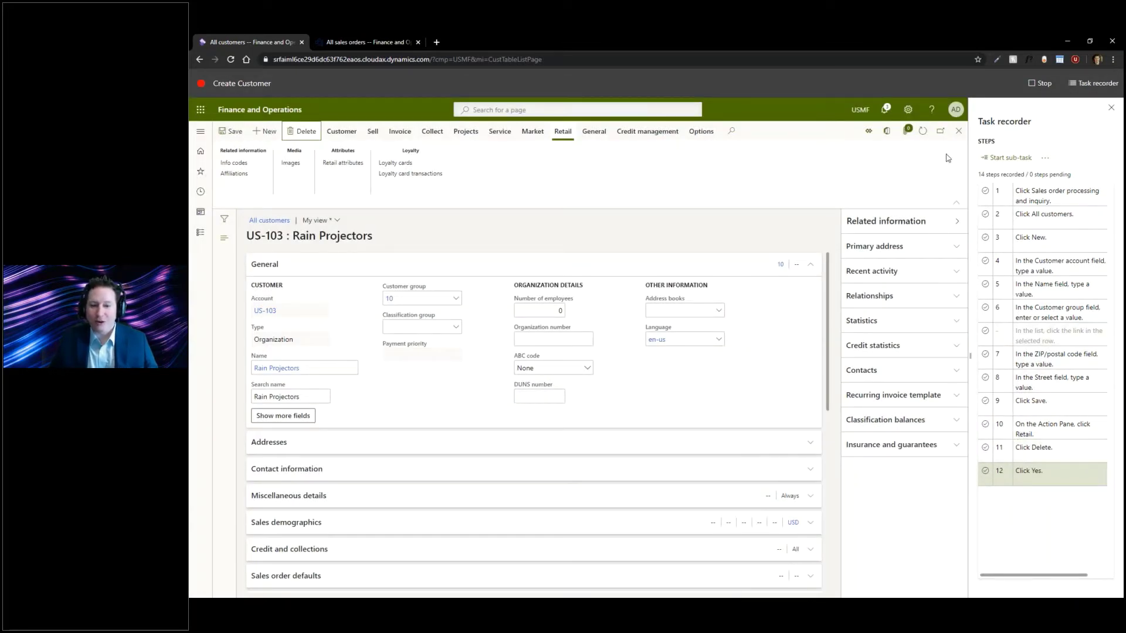
- Close the customer details, All customers list and workspace to return to the dashboard
click(959, 131)
click(341, 131)
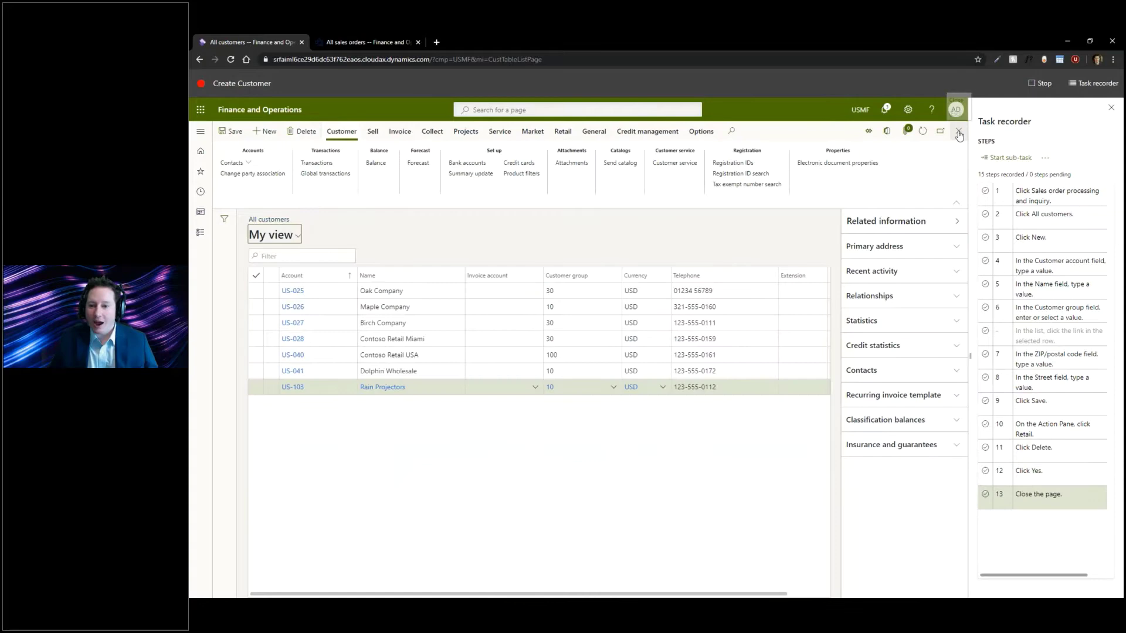
click(959, 130)
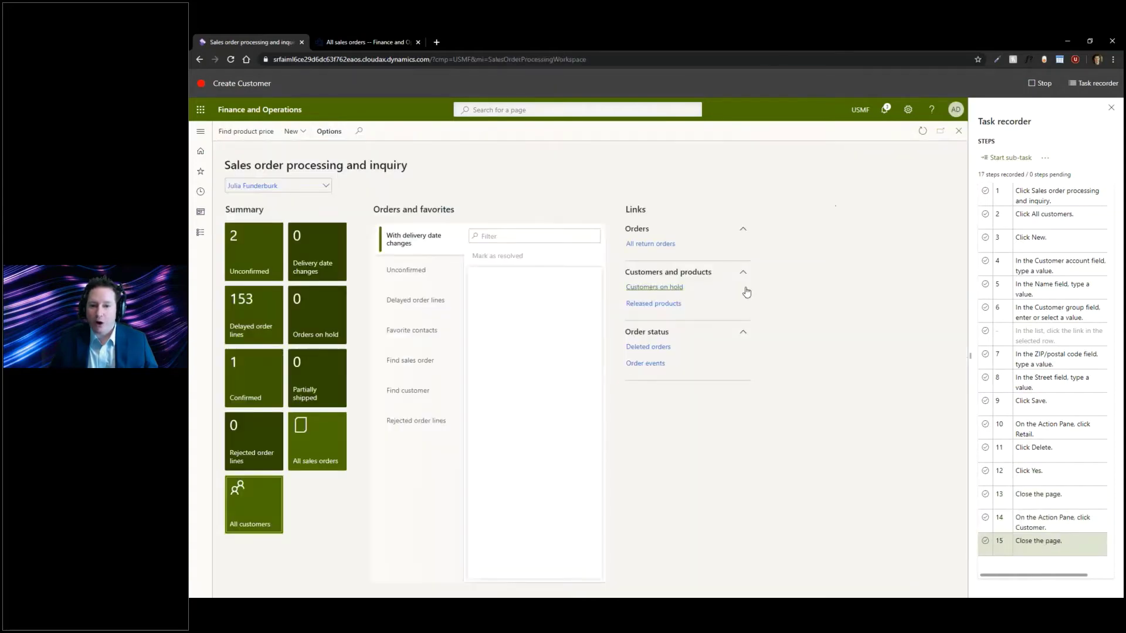
click(959, 131)
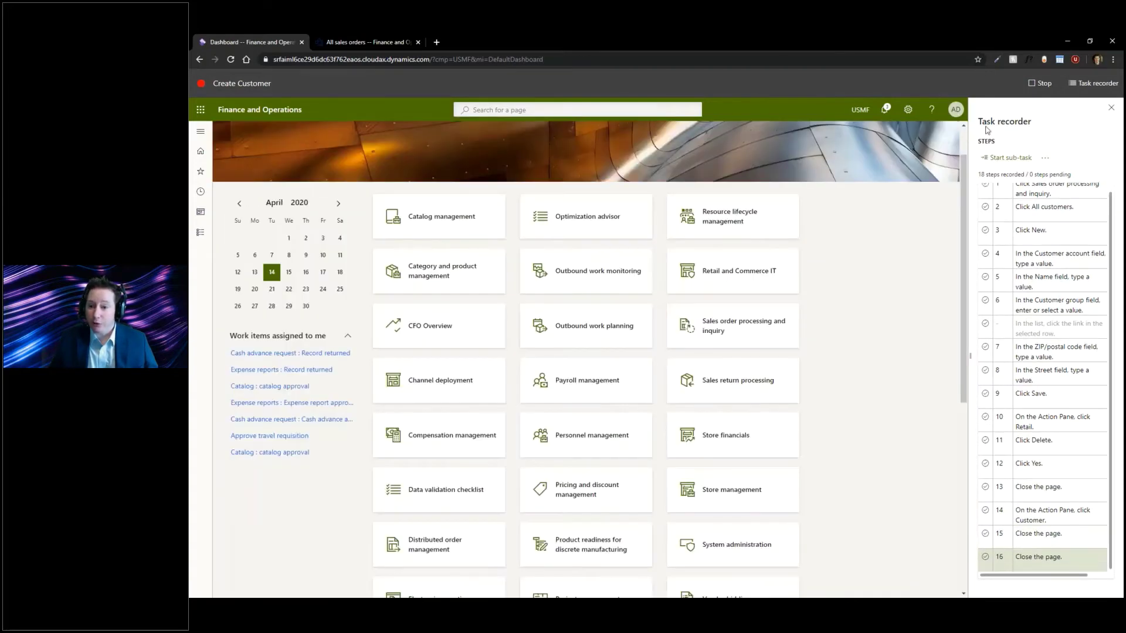
- Stop the recording and download it as Create Customer.axtr
click(1041, 85)
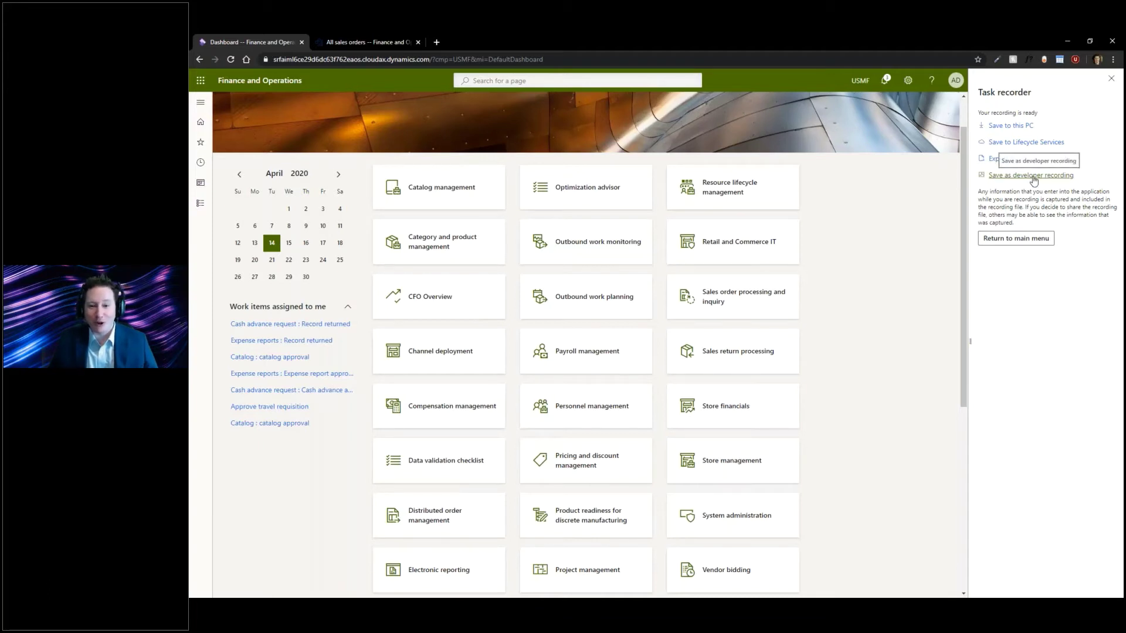
click(1016, 238)
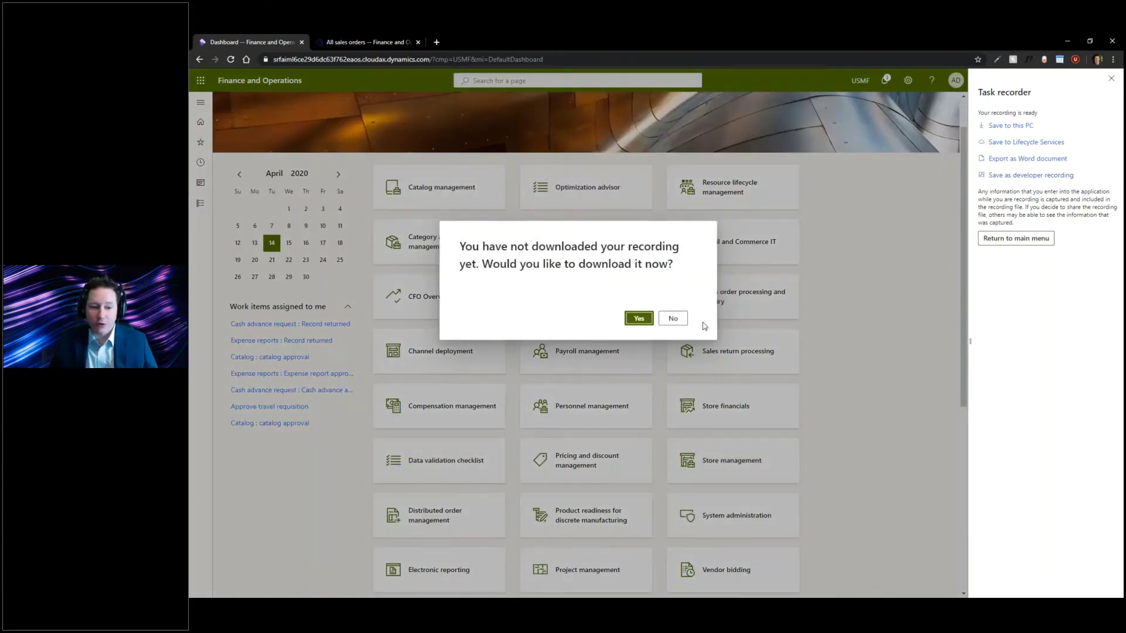
click(640, 319)
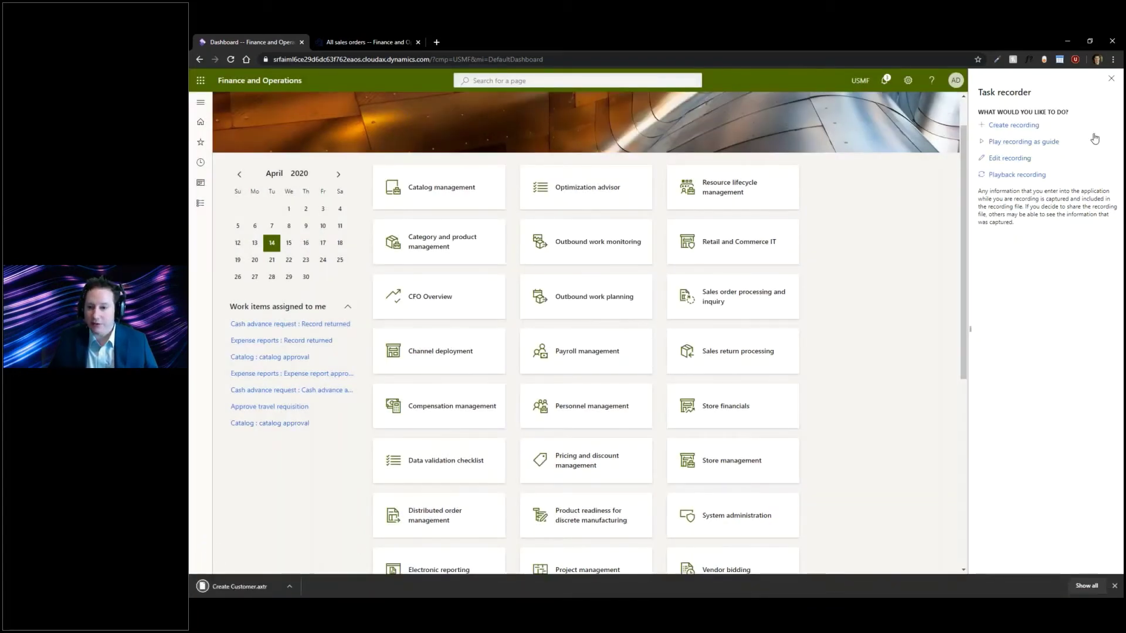
- Reopen Task recorder and load Create Customer.axtr from this PC to play as a task guide
click(1111, 78)
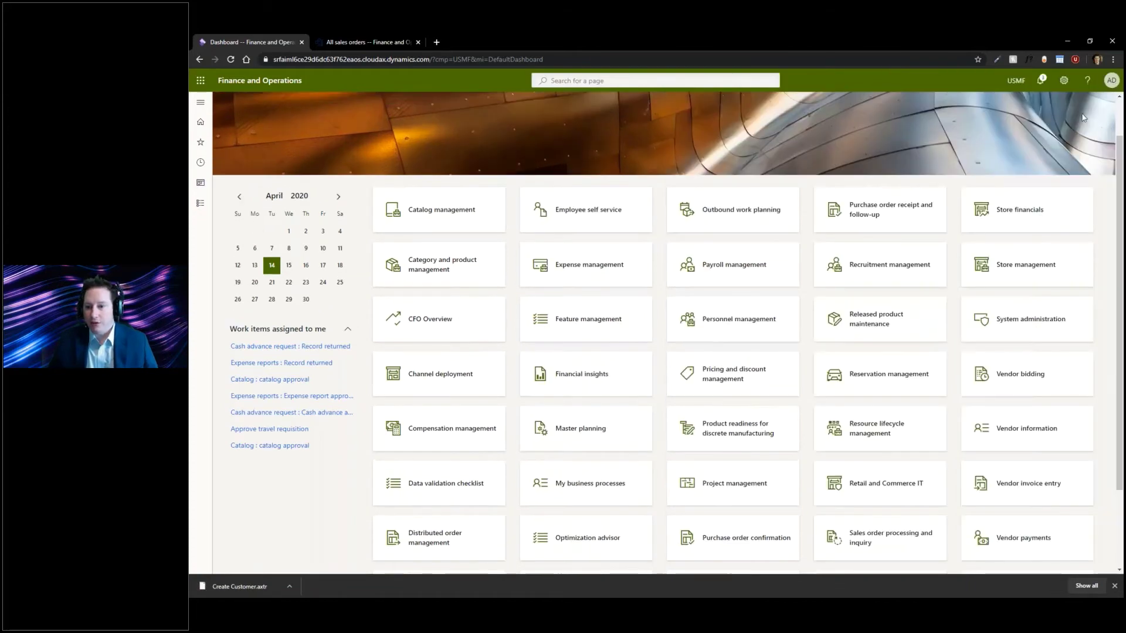
click(1064, 82)
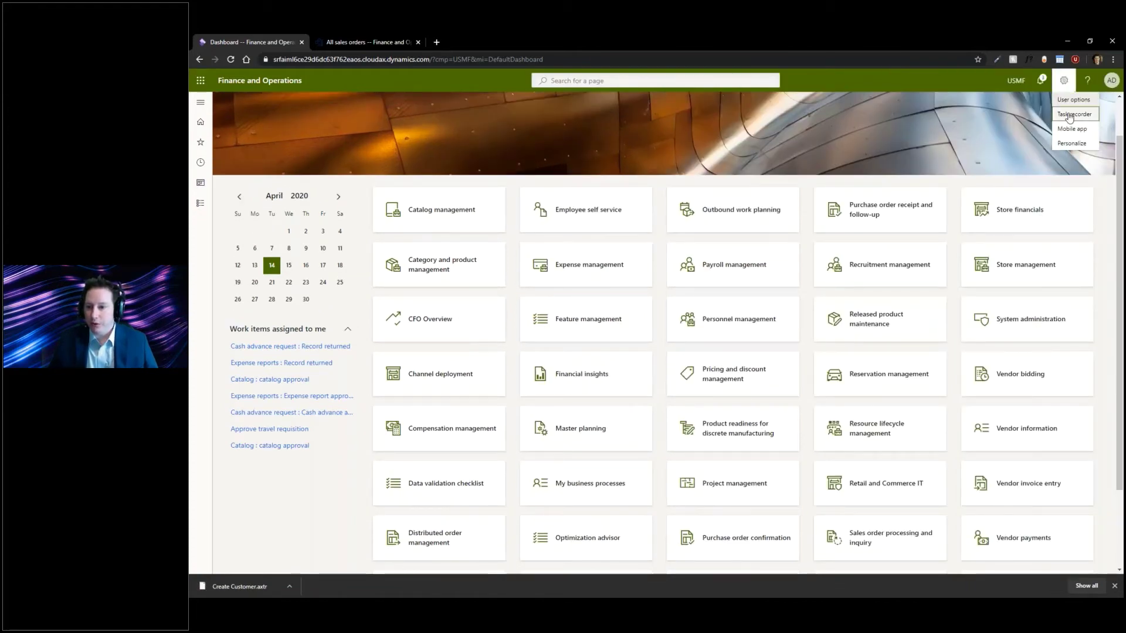
click(1073, 126)
click(1021, 143)
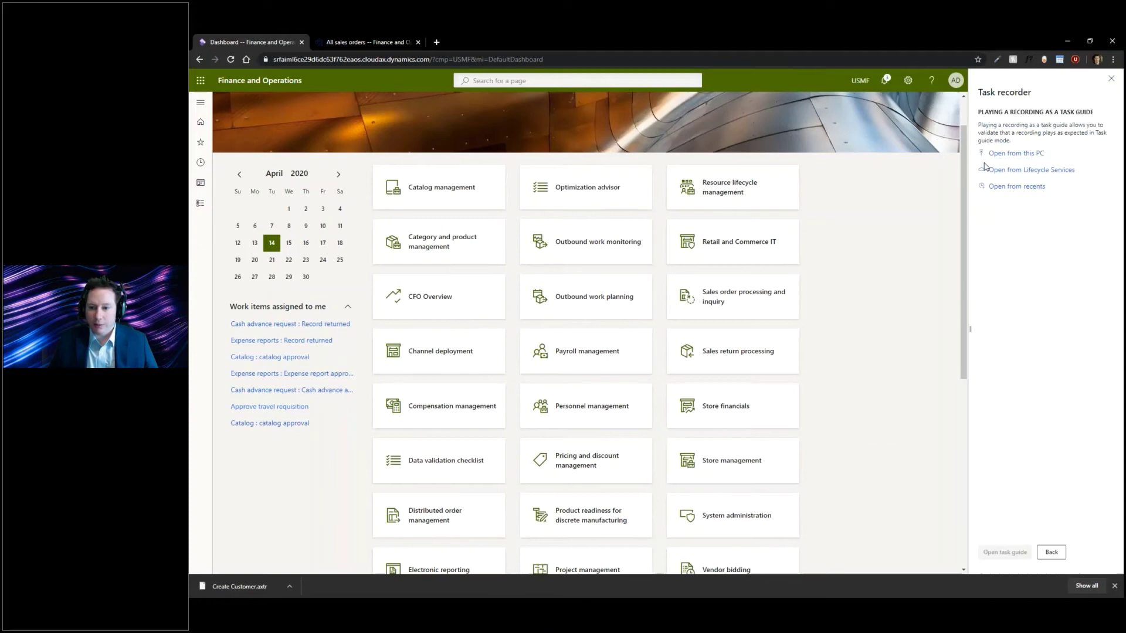
click(1016, 153)
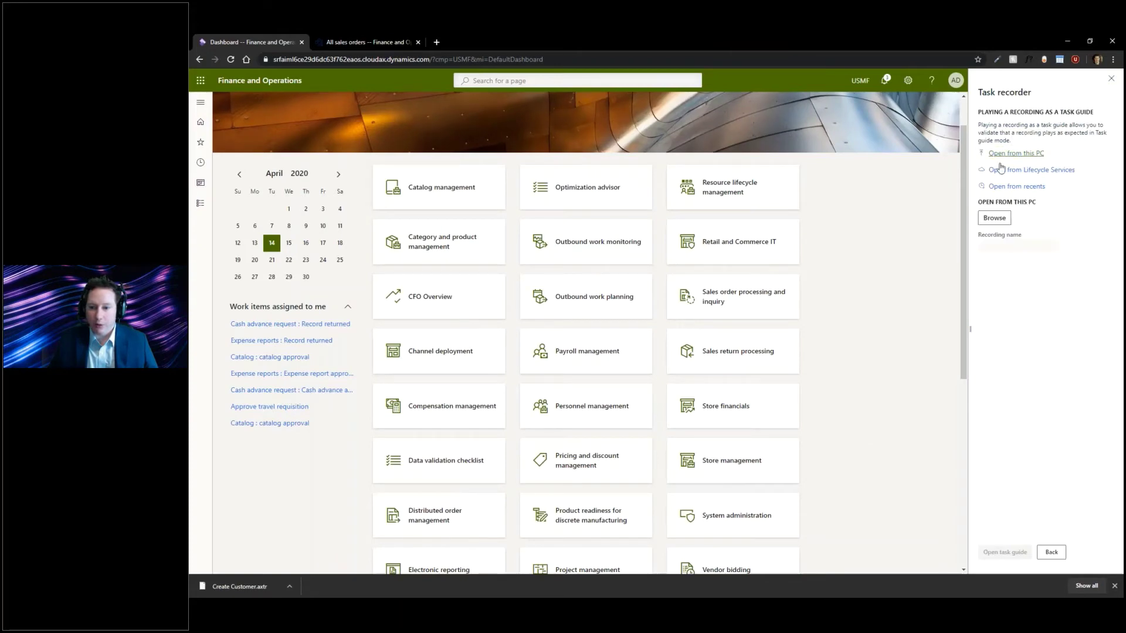
click(995, 218)
double_click(307, 129)
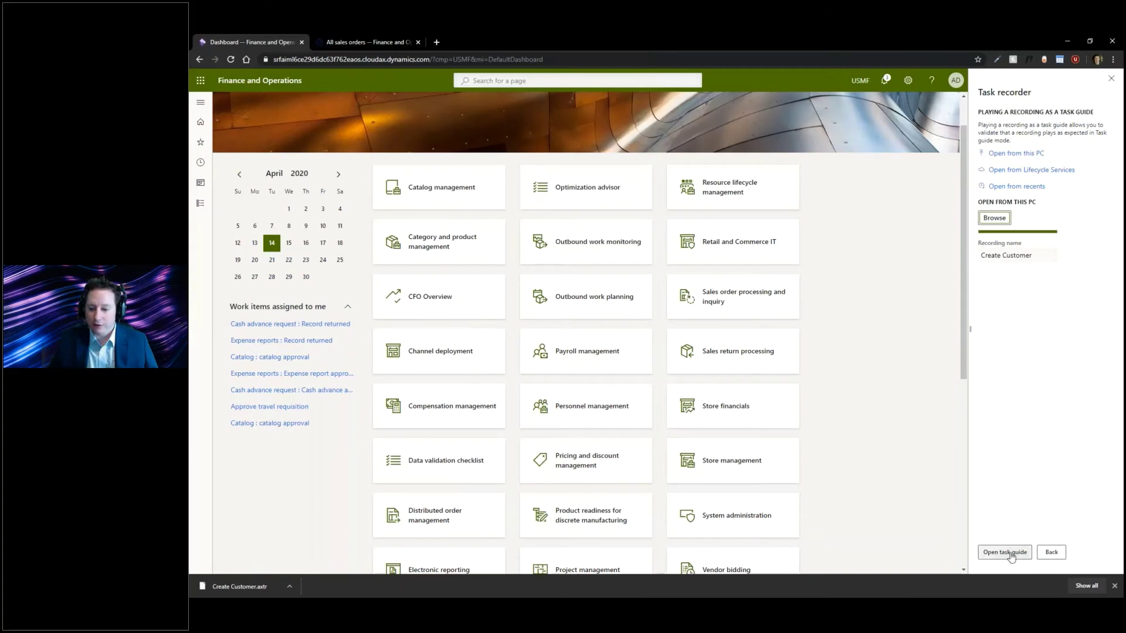
- Launch the task guide and follow it through Sales order processing and inquiry, All customers, New
click(1005, 552)
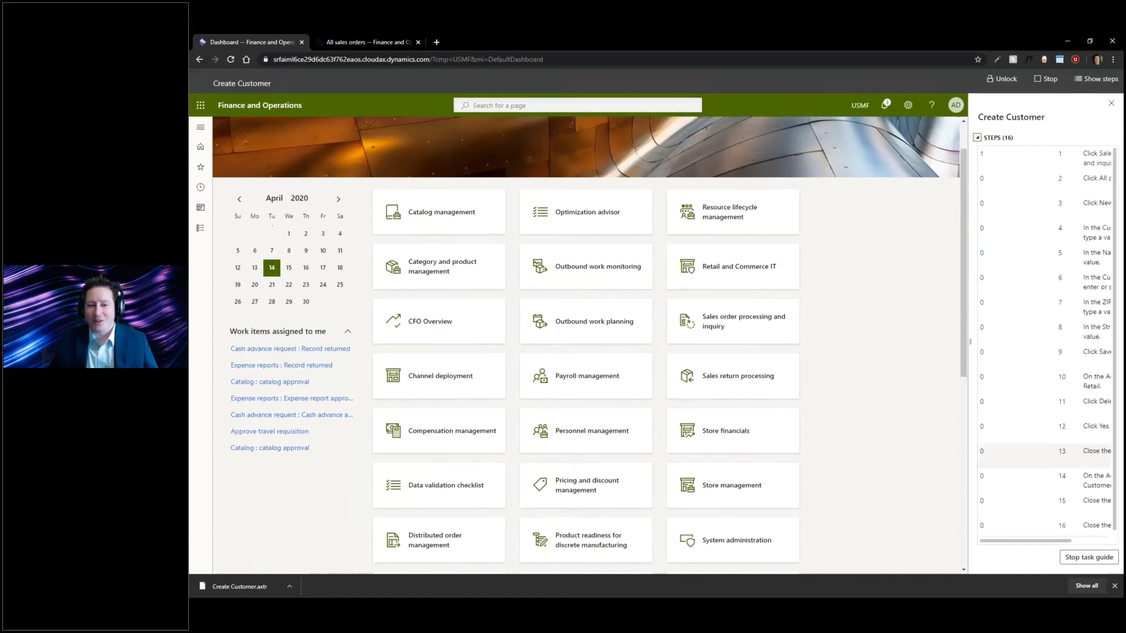
click(715, 321)
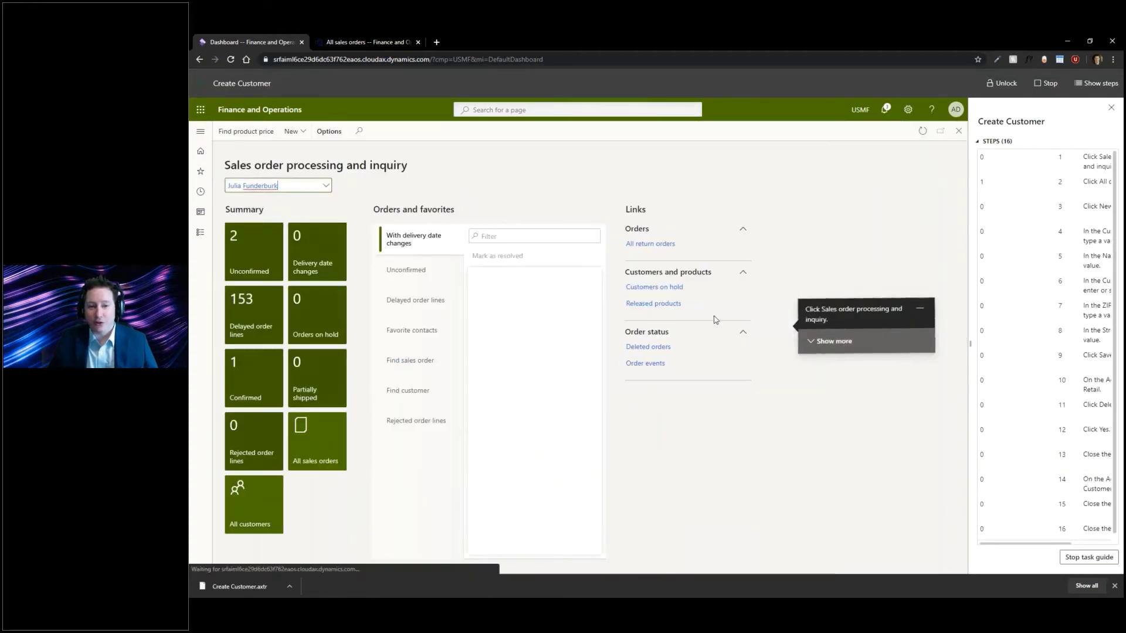
click(253, 503)
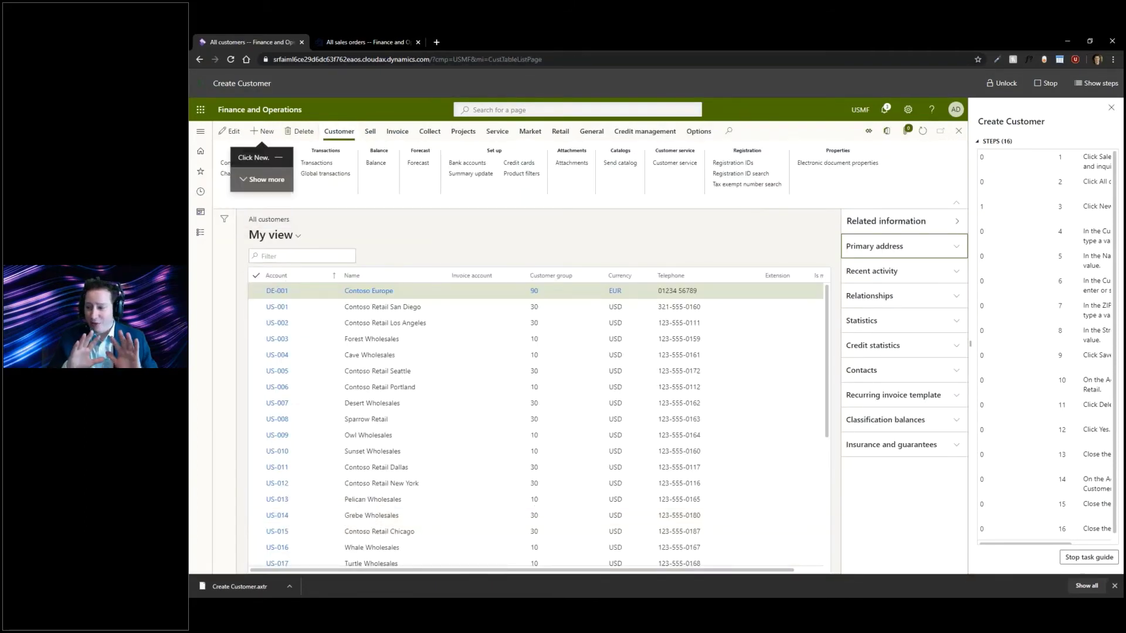
click(263, 131)
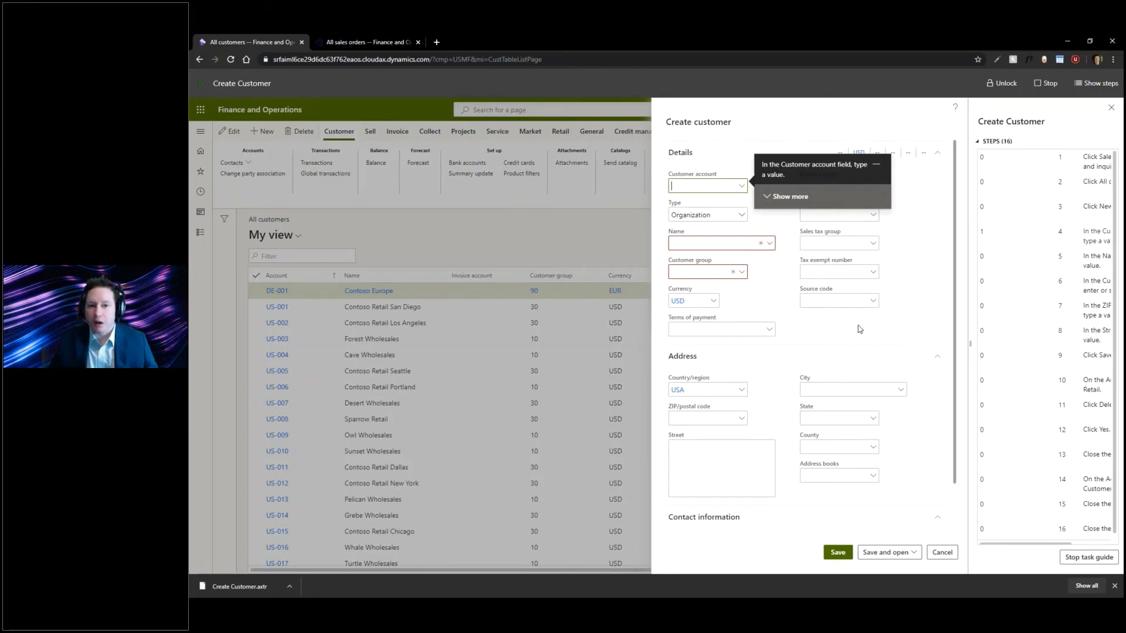
- Commit customer account us-23232 in the guided Create customer form
click(1032, 545)
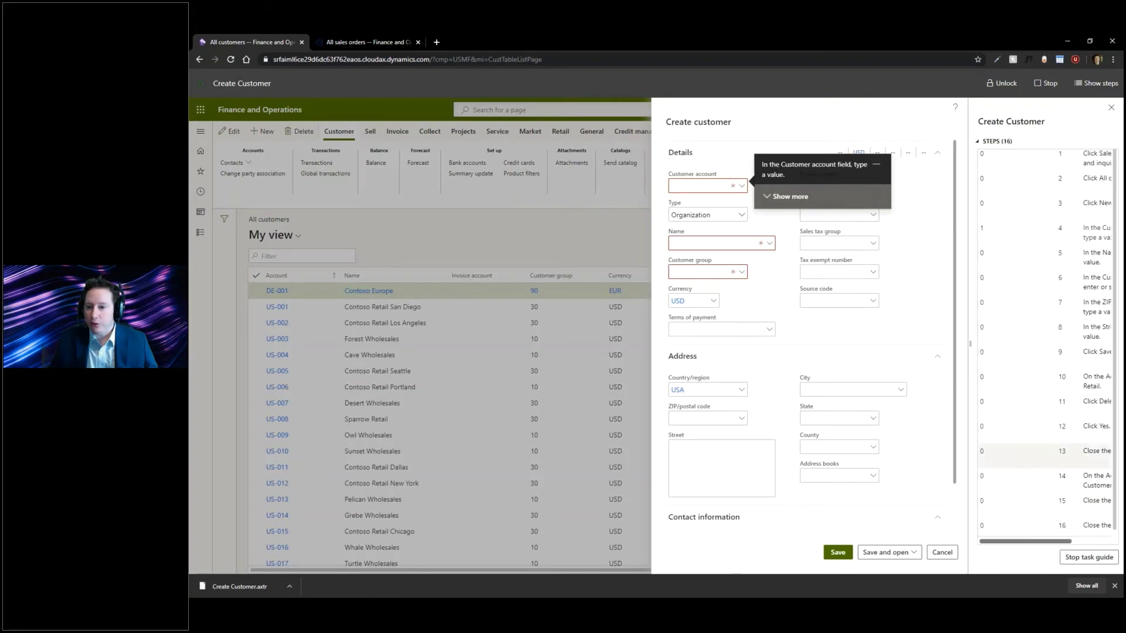
scroll(1068, 496, down, 1)
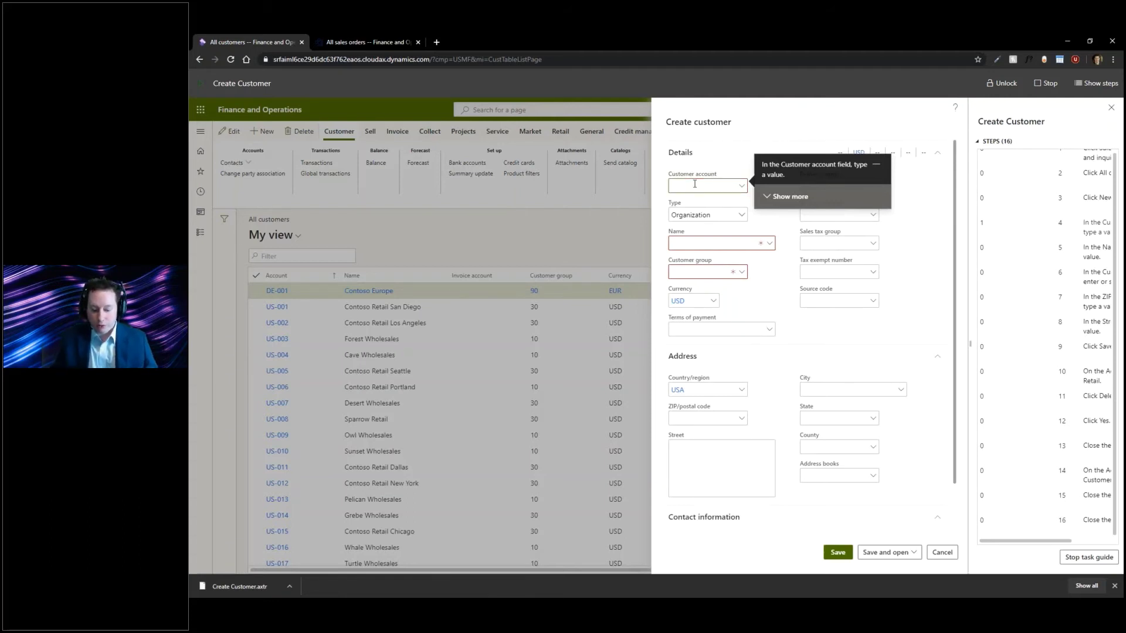
key(Tab)
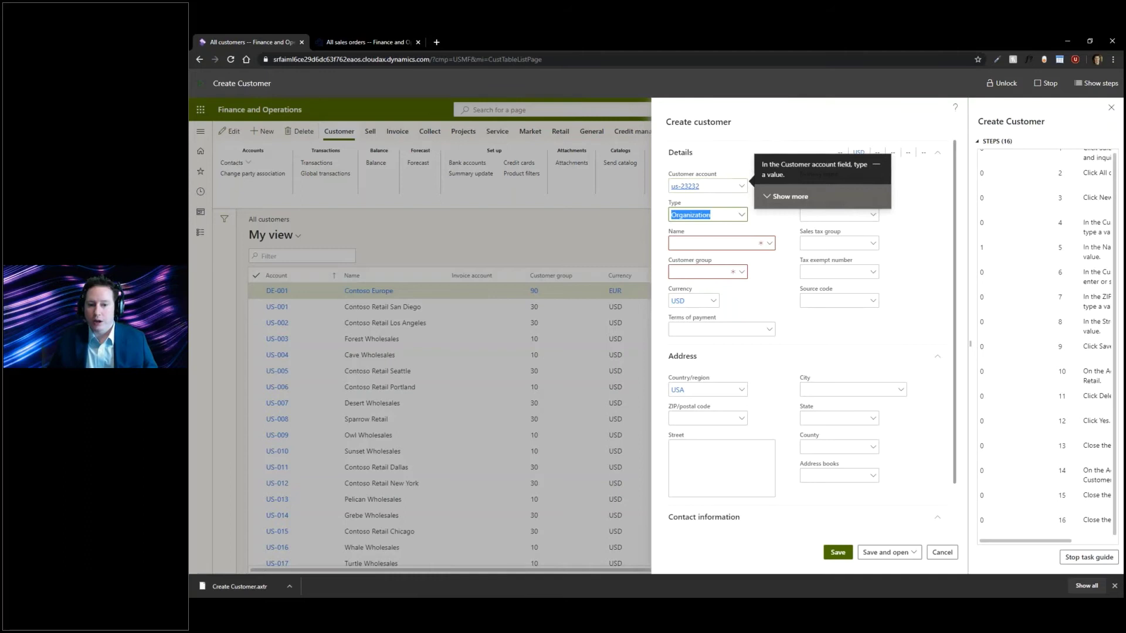
- Open and cancel the Name lookup, then unlock all form controls
click(765, 244)
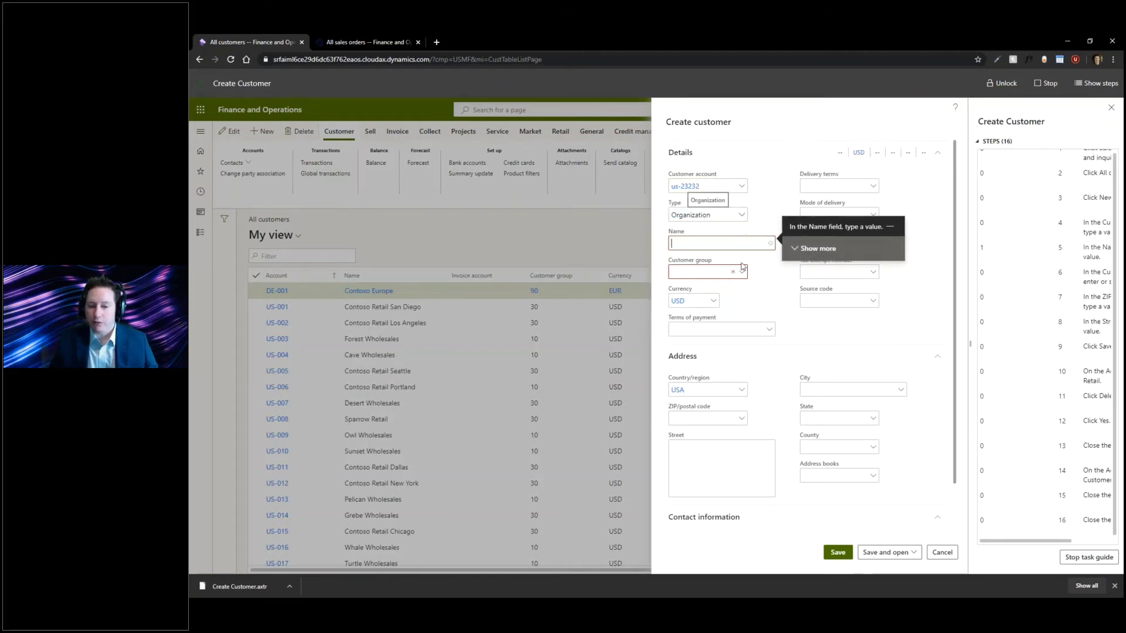
click(769, 243)
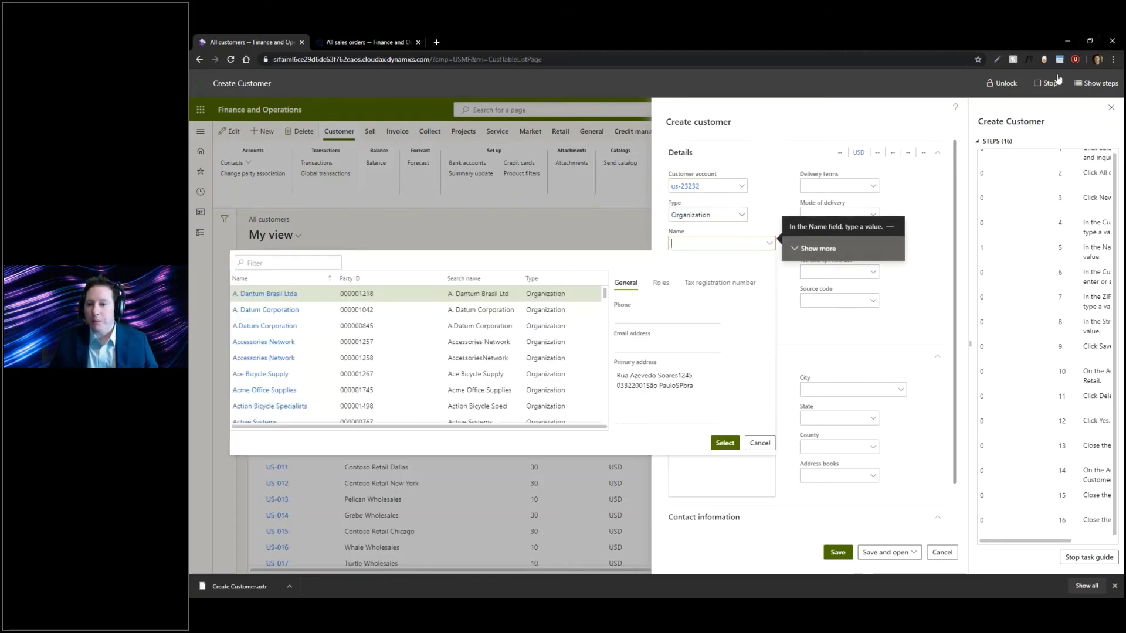
click(730, 237)
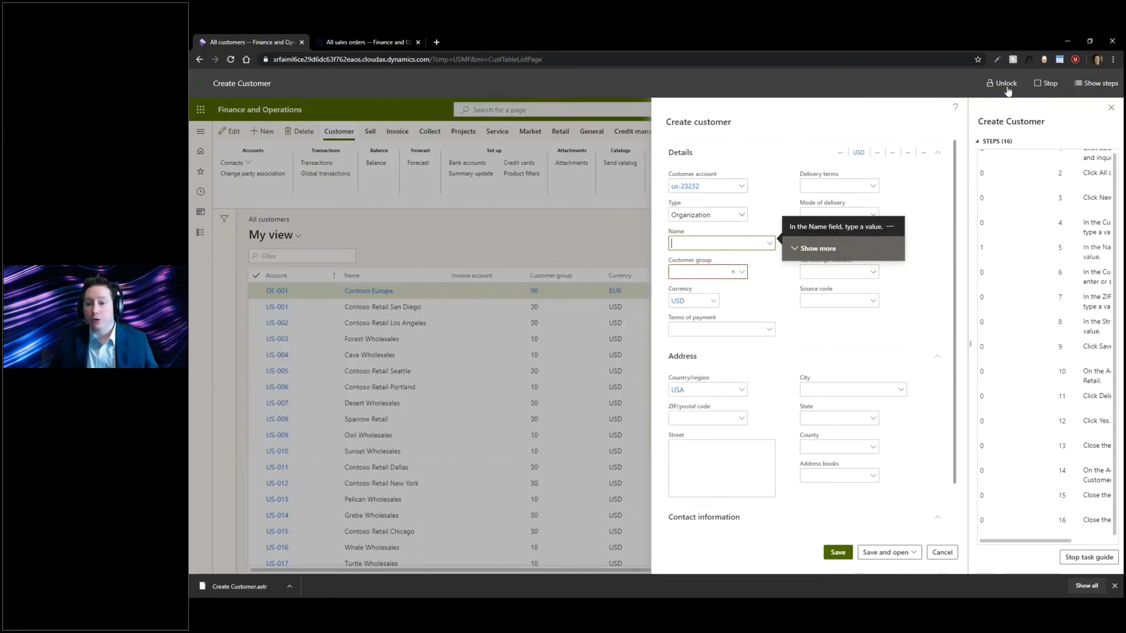
click(838, 300)
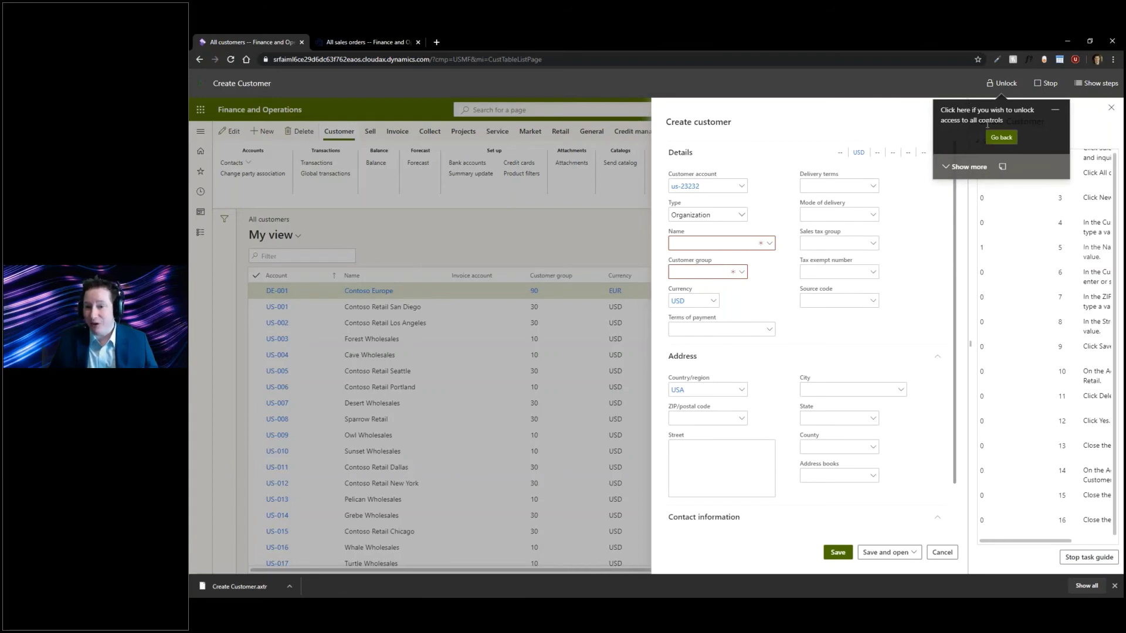
click(1001, 138)
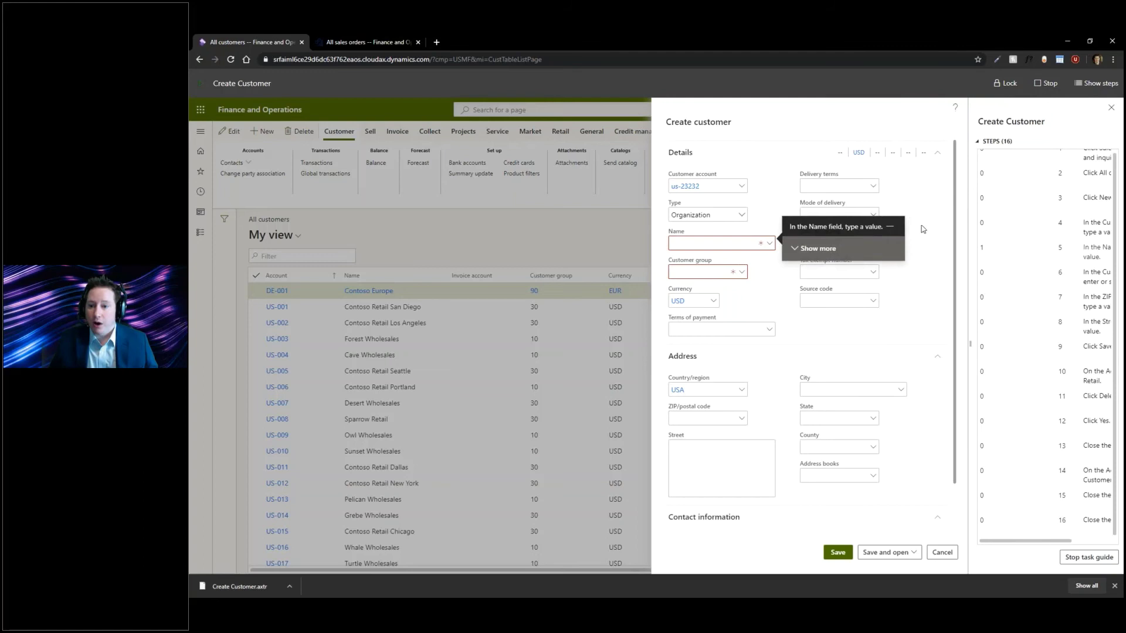
- Stop the task guide and open Create Customer.axtr from this PC for editing
click(1044, 84)
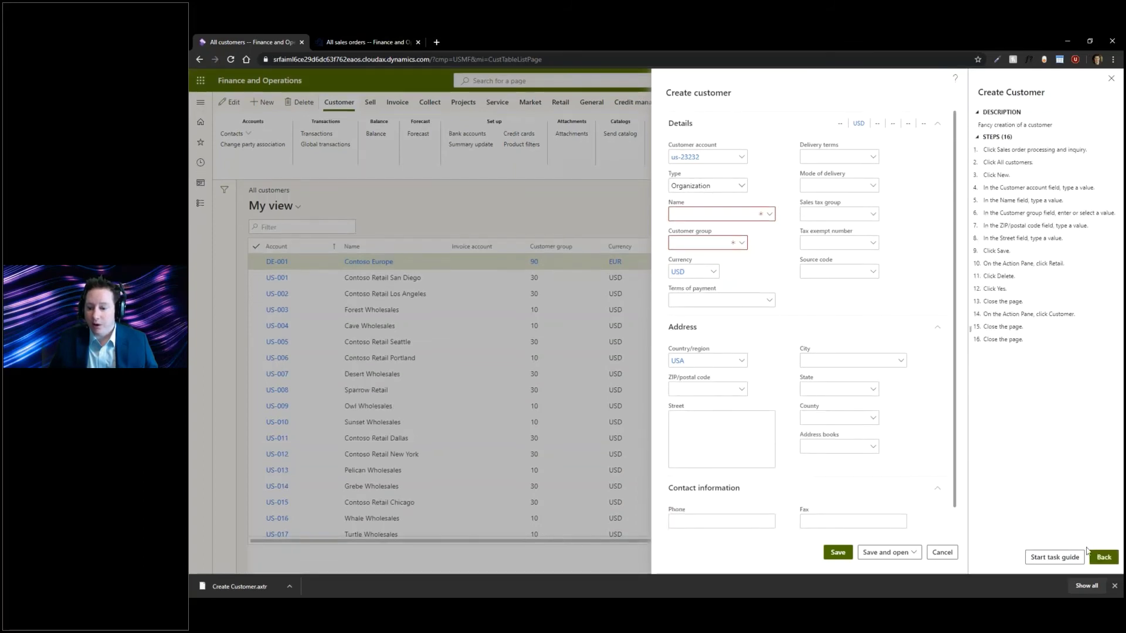
click(1104, 557)
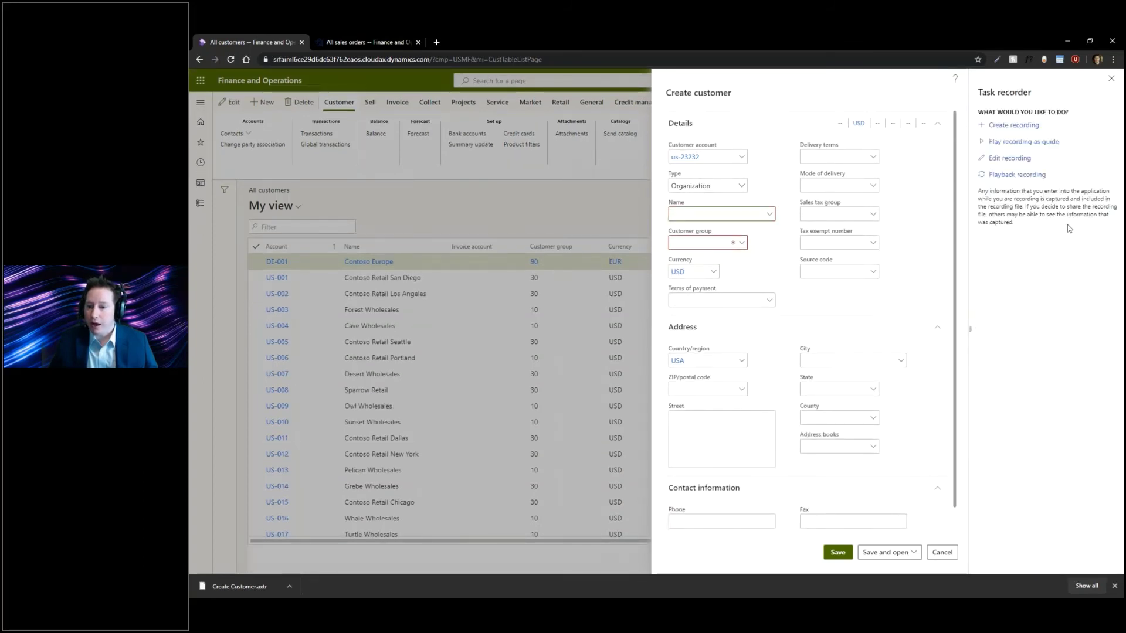
click(1010, 158)
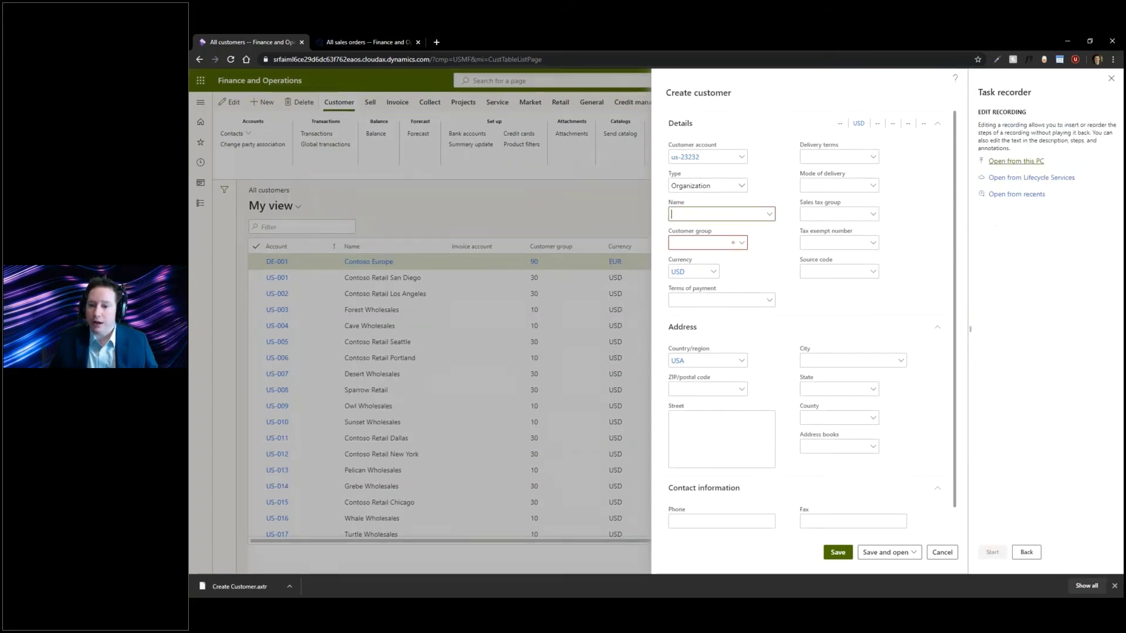
click(1025, 162)
click(994, 225)
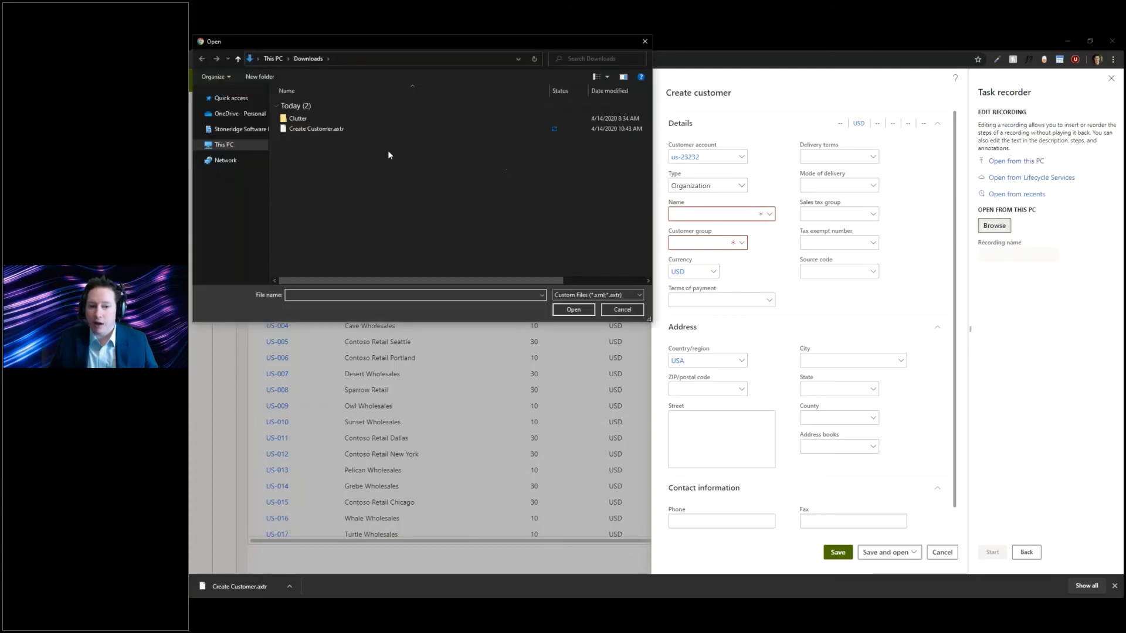
double_click(317, 129)
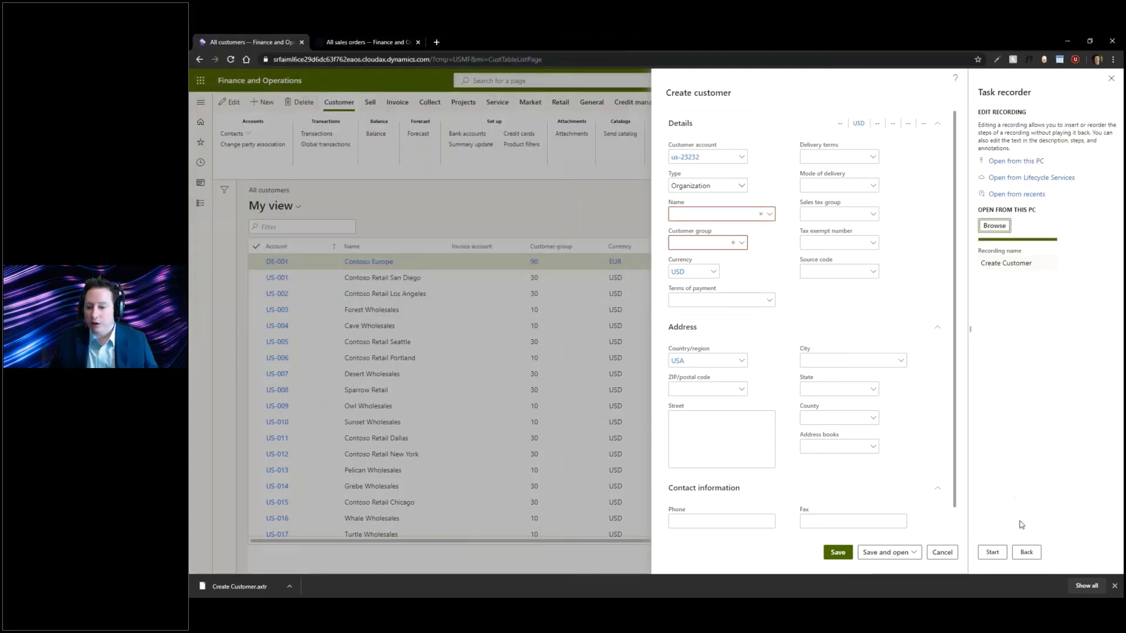
click(992, 552)
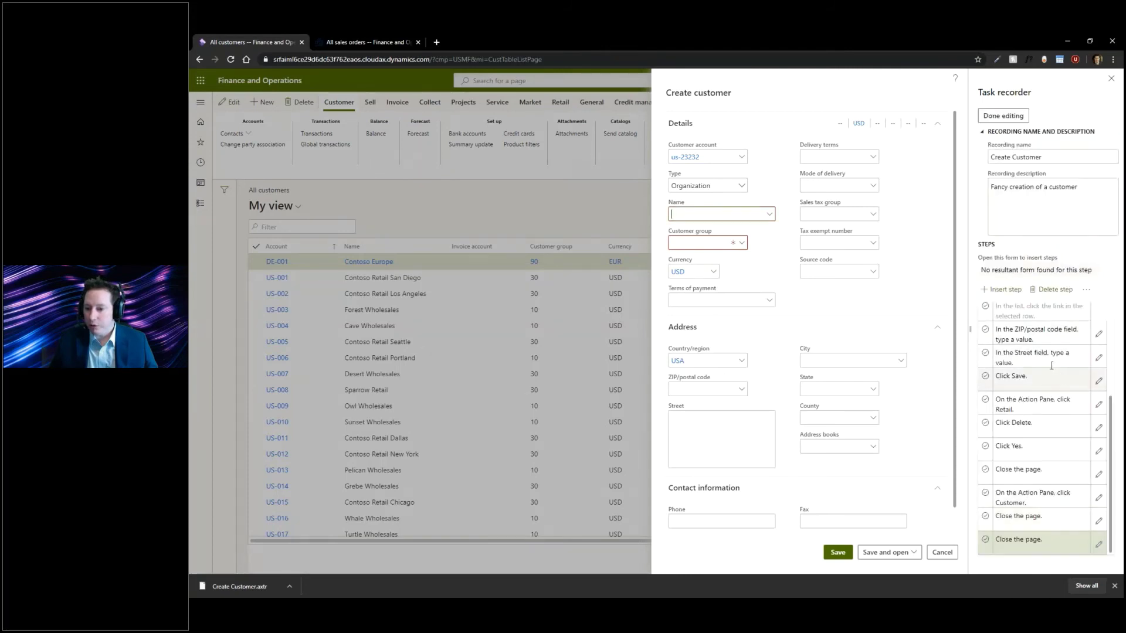
scroll(1054, 346, up, 3)
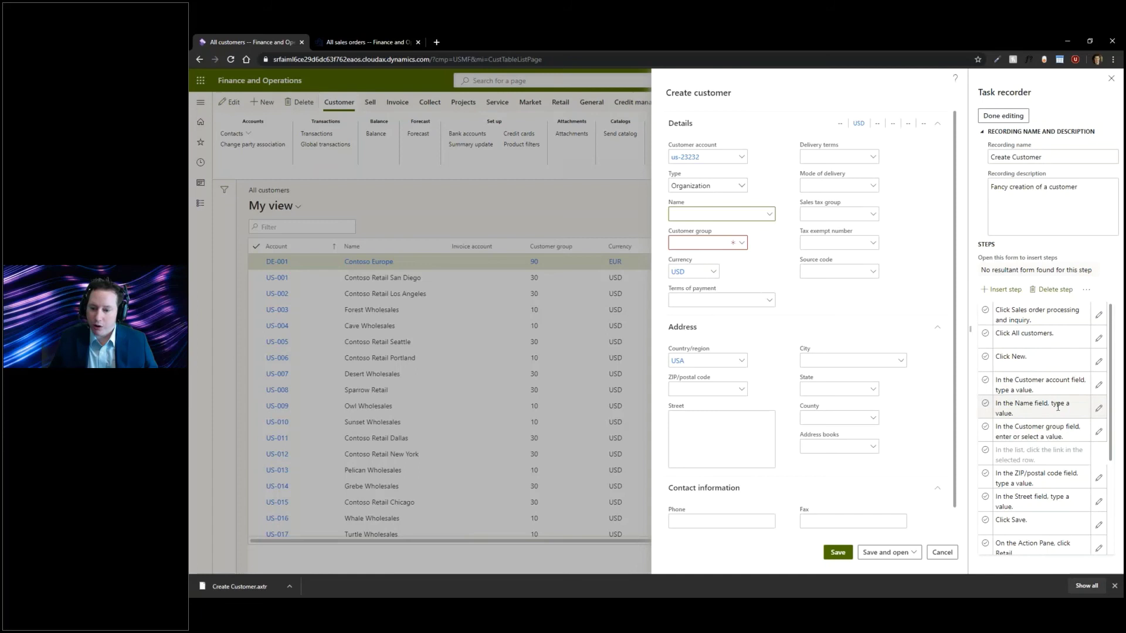
- Add the note 'Select group 10 for wholesale customers' to the Customer group step and save it
click(1097, 433)
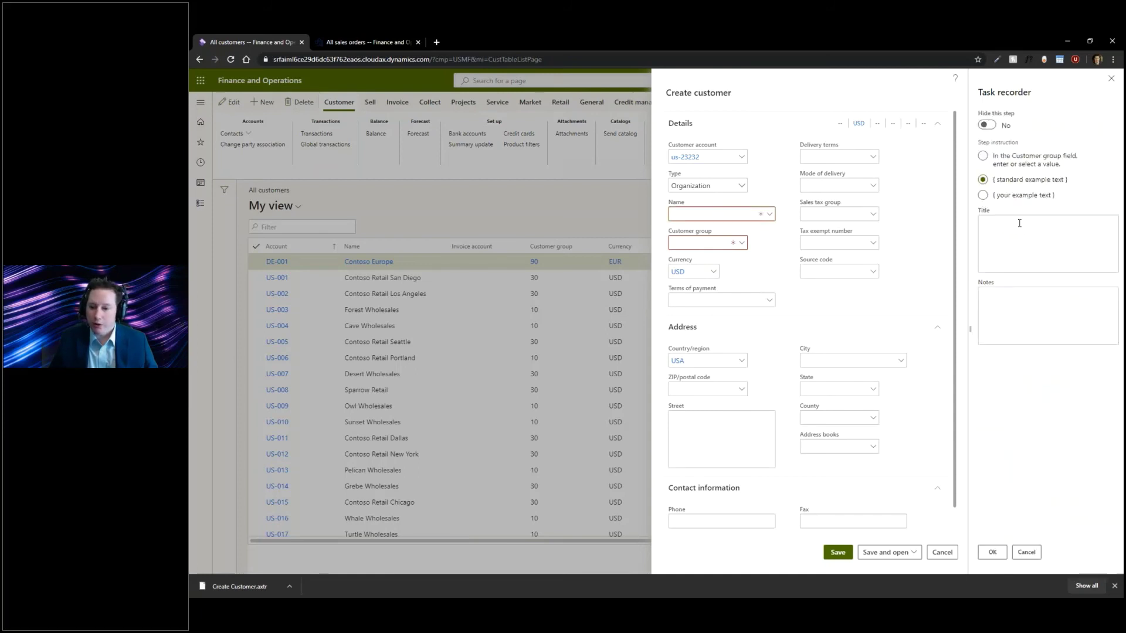
click(1016, 235)
click(1014, 308)
text(S)
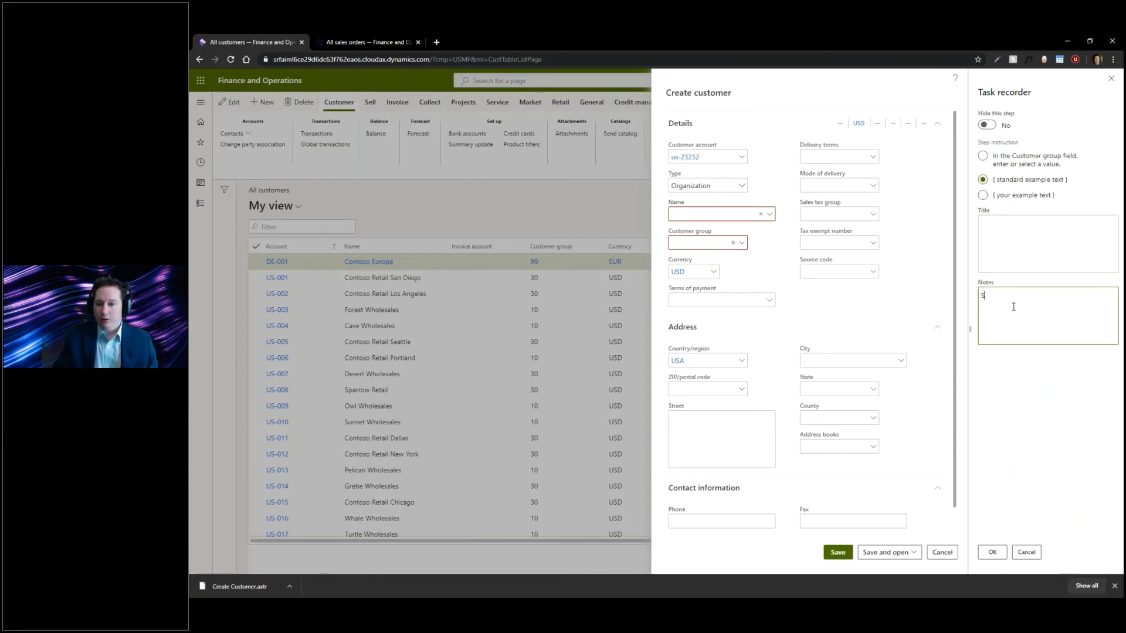
text(elect group 10 for wholesal)
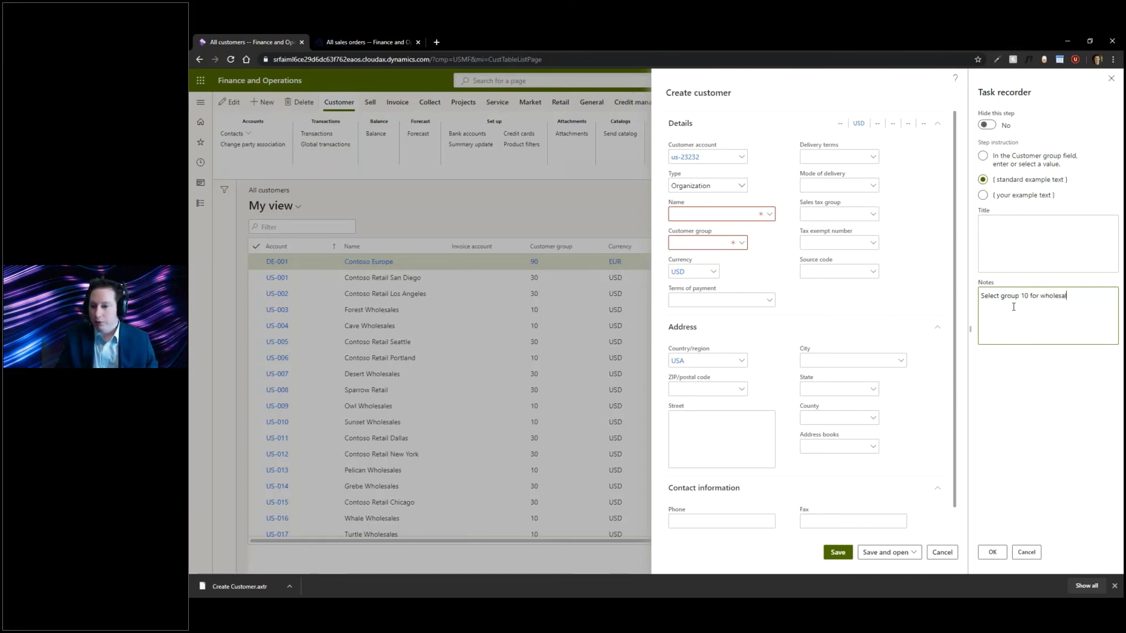
text(e customers)
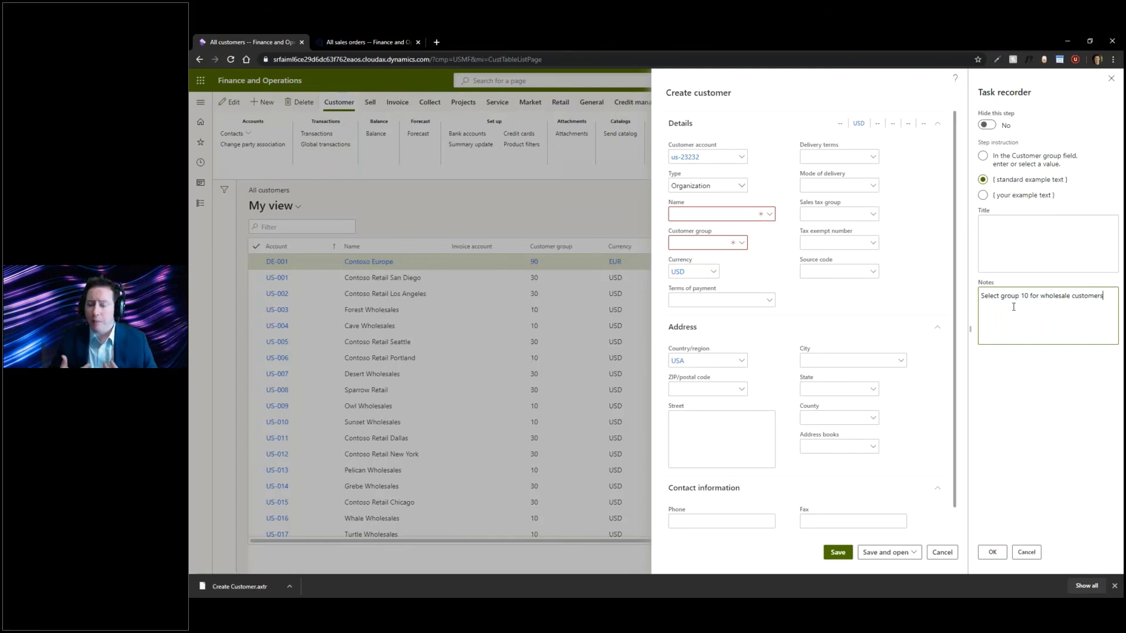
click(994, 553)
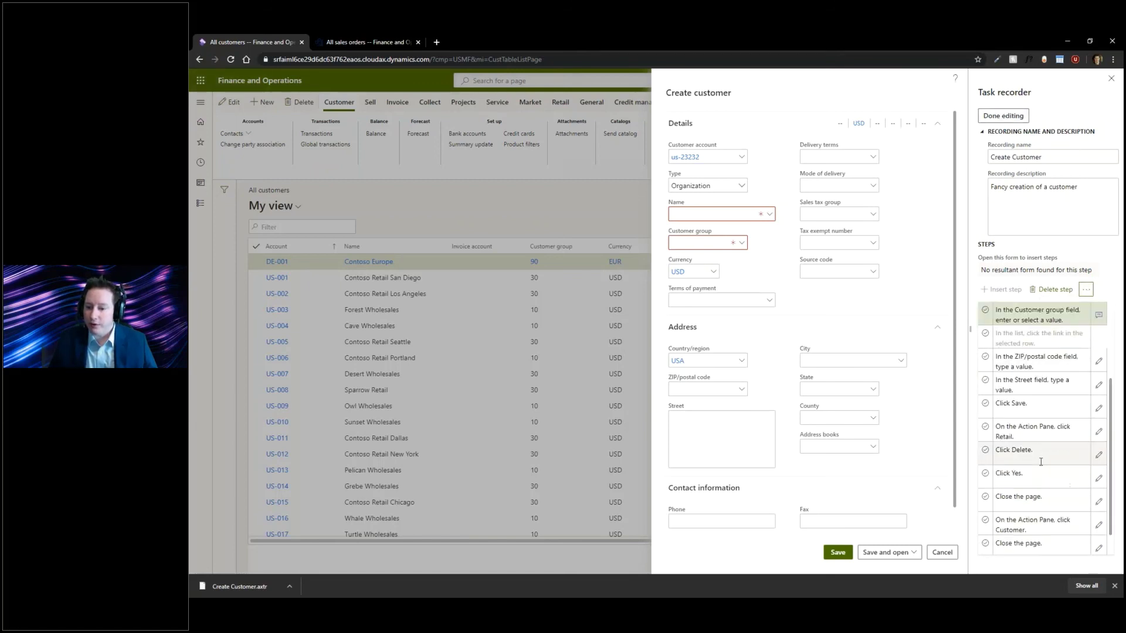
scroll(1041, 462, down, 1)
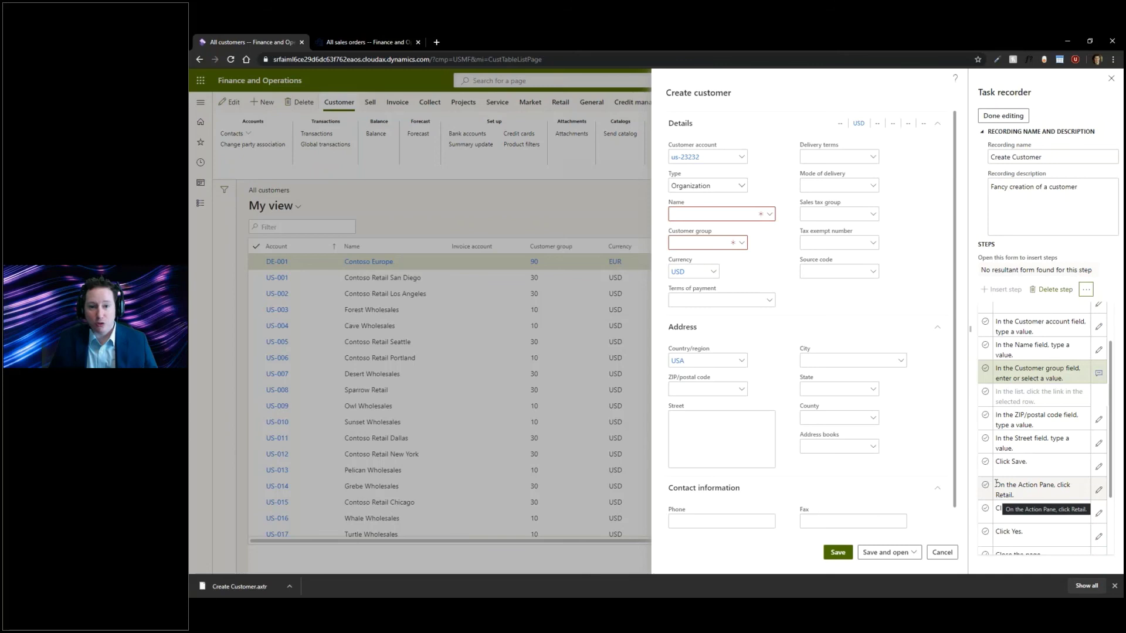
- Close the Task recorder pane and cancel the unfinished new customer record
click(1112, 78)
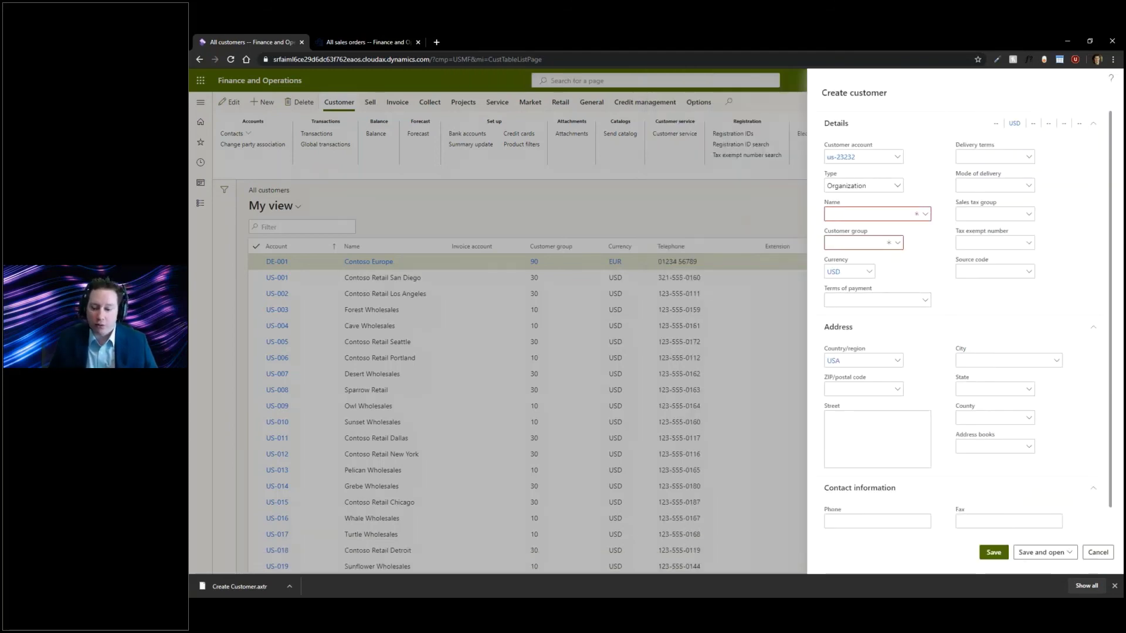
click(1097, 553)
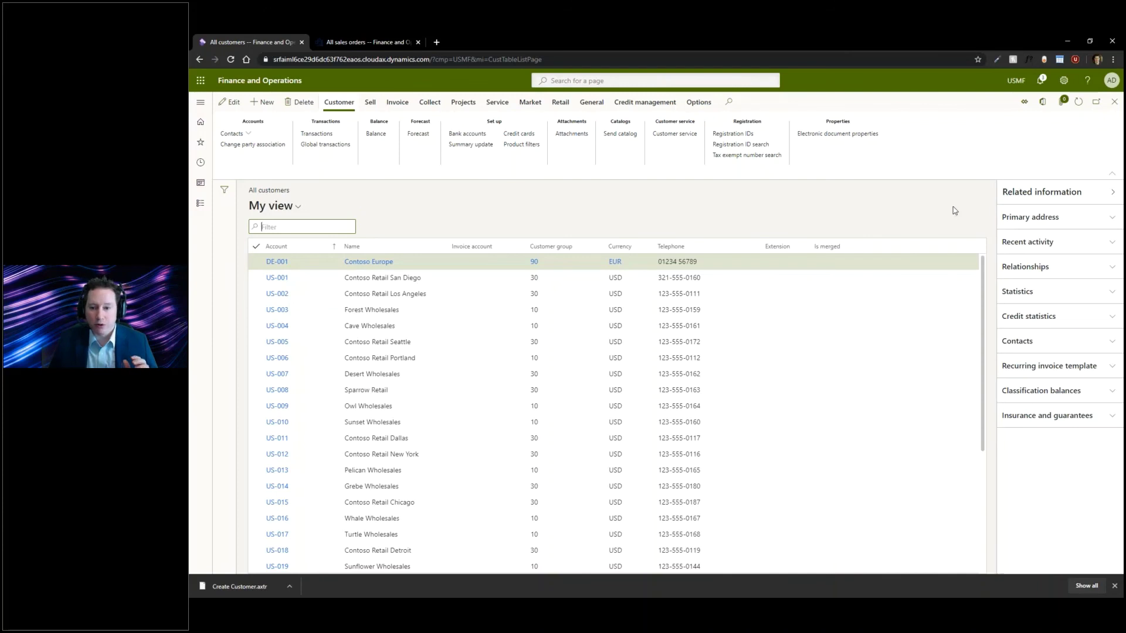